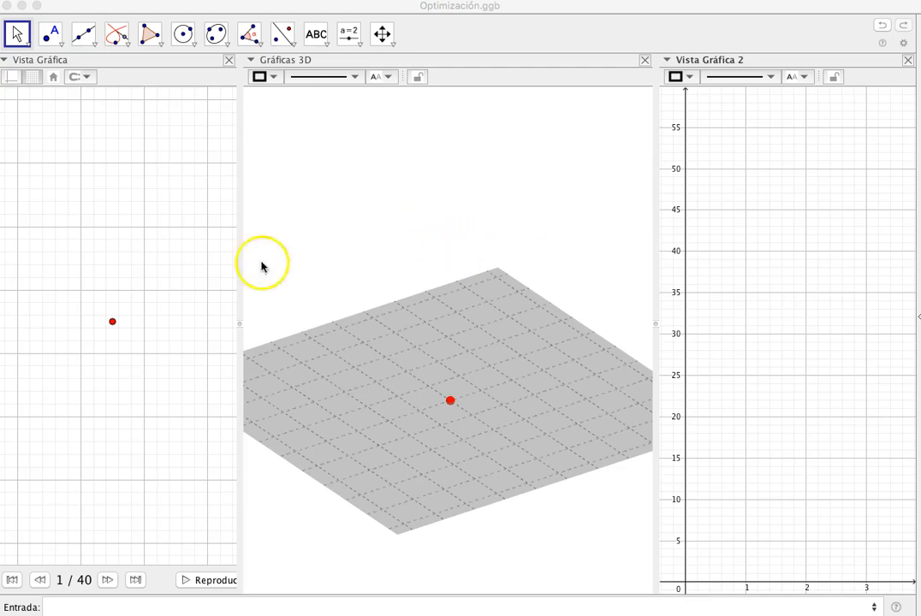
Examine the basic and advanced properties of the red centre point A, including its definition and the views it appears in.
{"action": "right_click", "coordinate": [113, 323]}
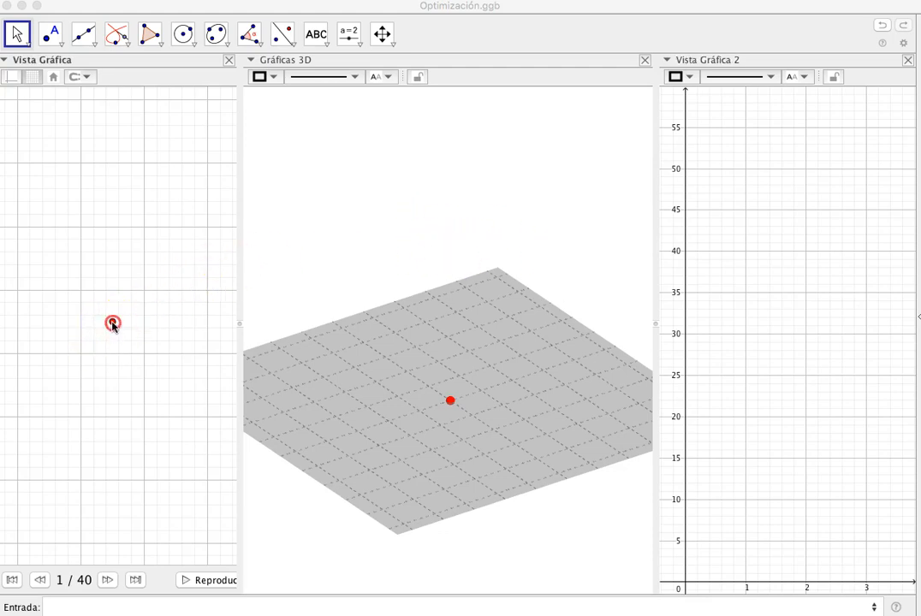
{"action": "left_click", "coordinate": [177, 437]}
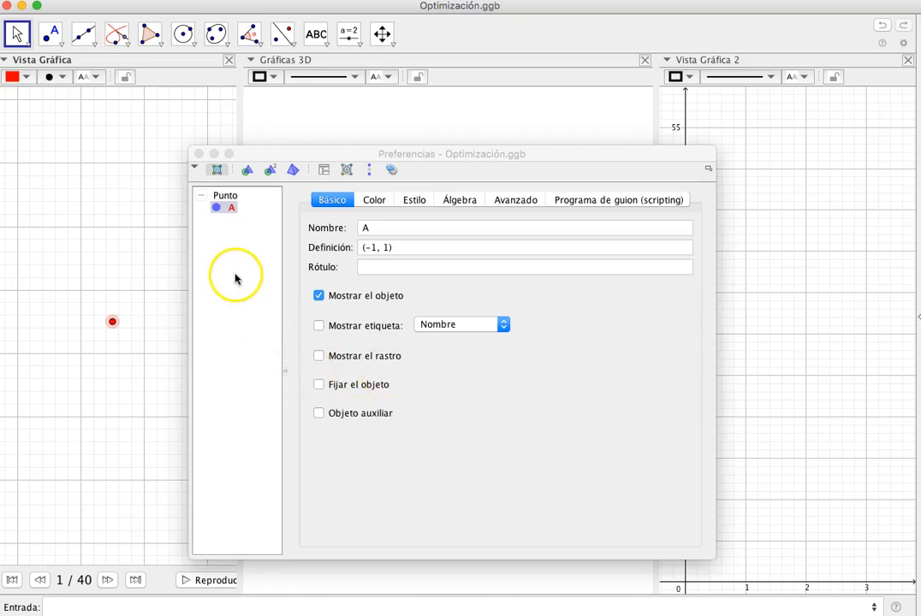
{"action": "left_click", "coordinate": [516, 200]}
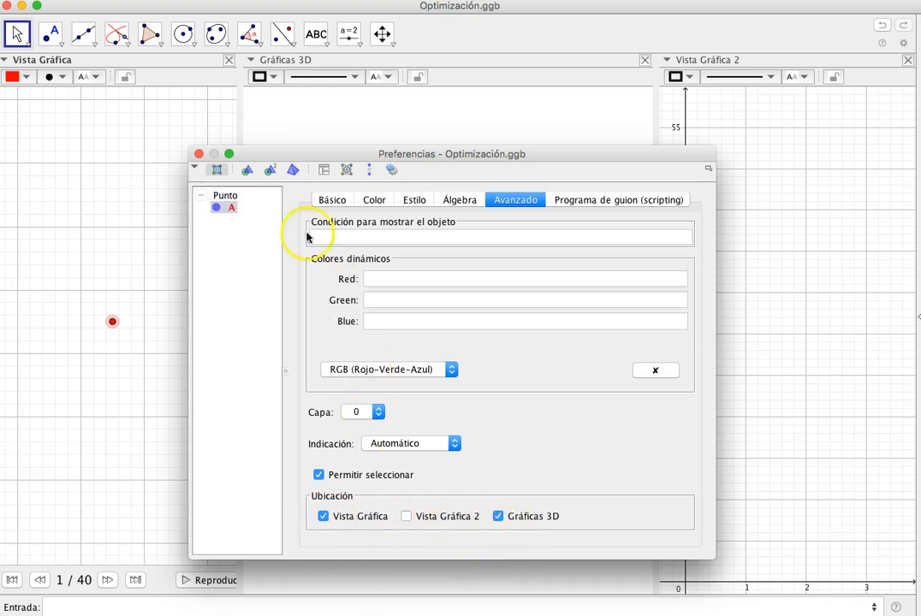
{"action": "left_click", "coordinate": [198, 155]}
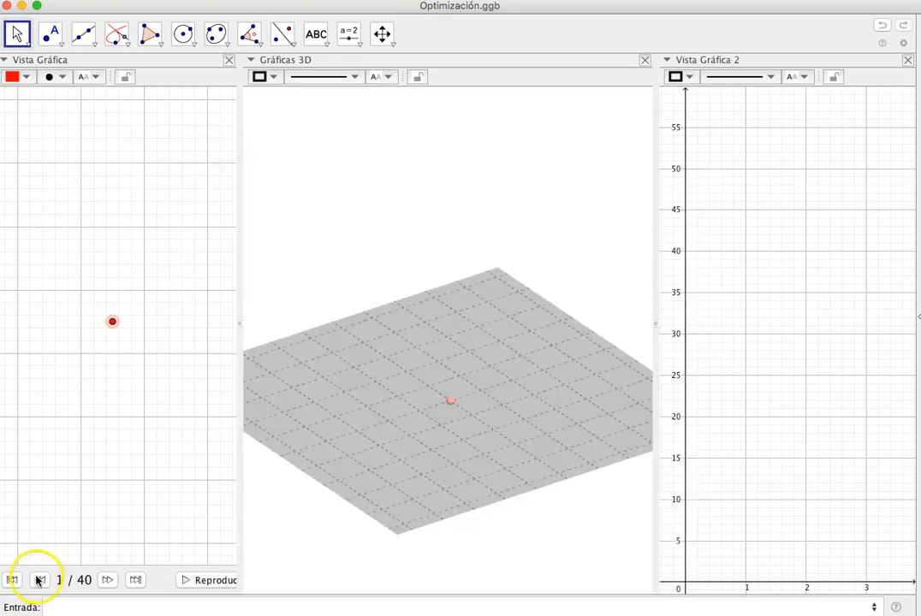
Advance the construction playback from step 1 to step 7, through the base circle, radius and apex to the cone.
{"action": "left_click", "coordinate": [110, 581]}
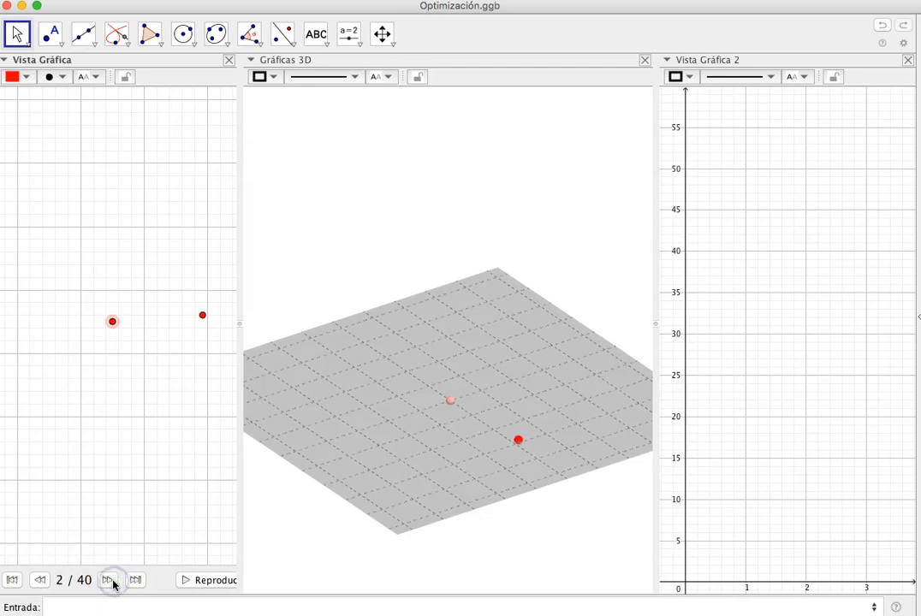
{"action": "left_click", "coordinate": [111, 581]}
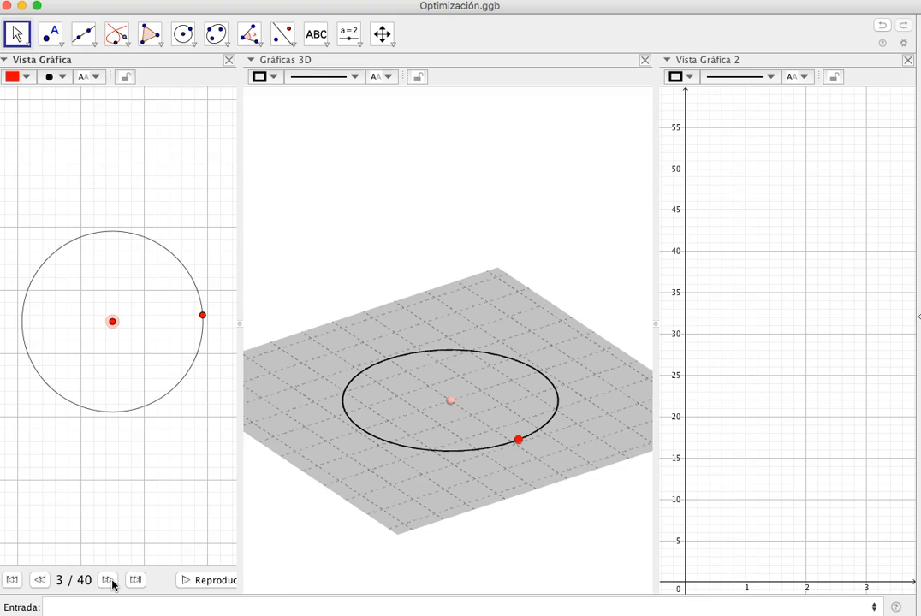
{"action": "left_click", "coordinate": [108, 581]}
{"action": "left_click", "coordinate": [109, 581]}
{"action": "left_click", "coordinate": [108, 581]}
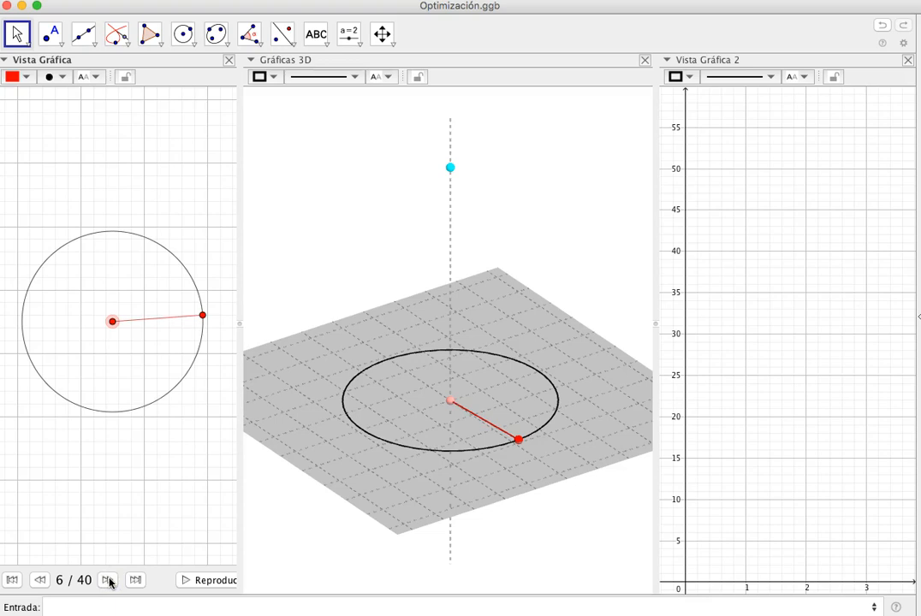
{"action": "left_click", "coordinate": [109, 581]}
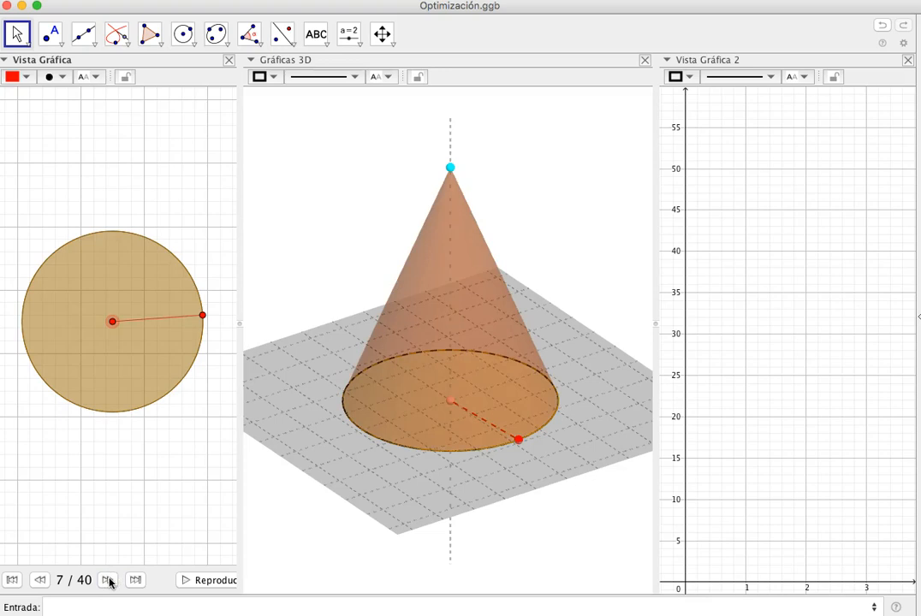
Advance the construction playback to step 15, through the cutting plane and inscribed cylinder to the point plotted in the second graphics view.
{"action": "left_click", "coordinate": [109, 581]}
{"action": "left_click", "coordinate": [107, 580]}
{"action": "left_click", "coordinate": [108, 581]}
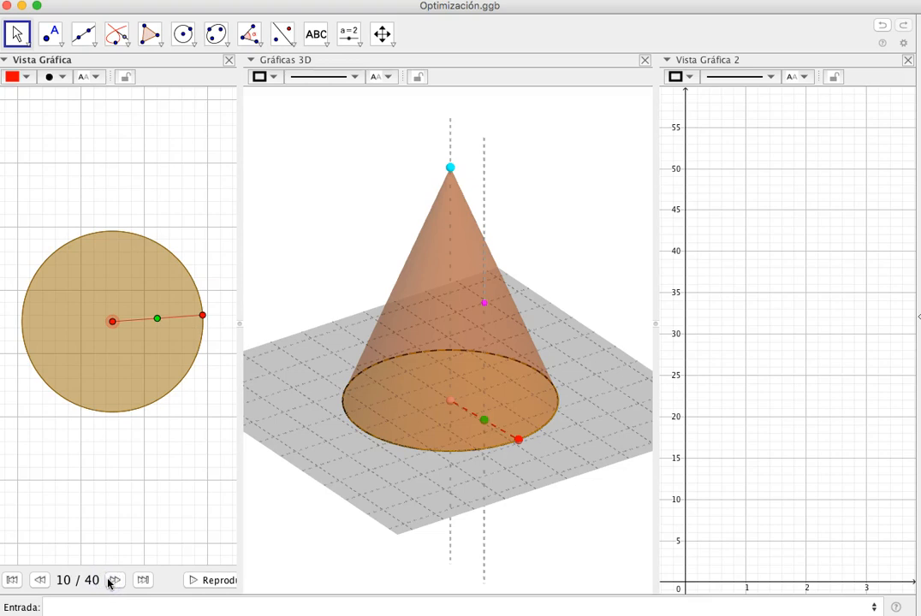
{"action": "left_click", "coordinate": [116, 582]}
{"action": "left_click", "coordinate": [116, 580]}
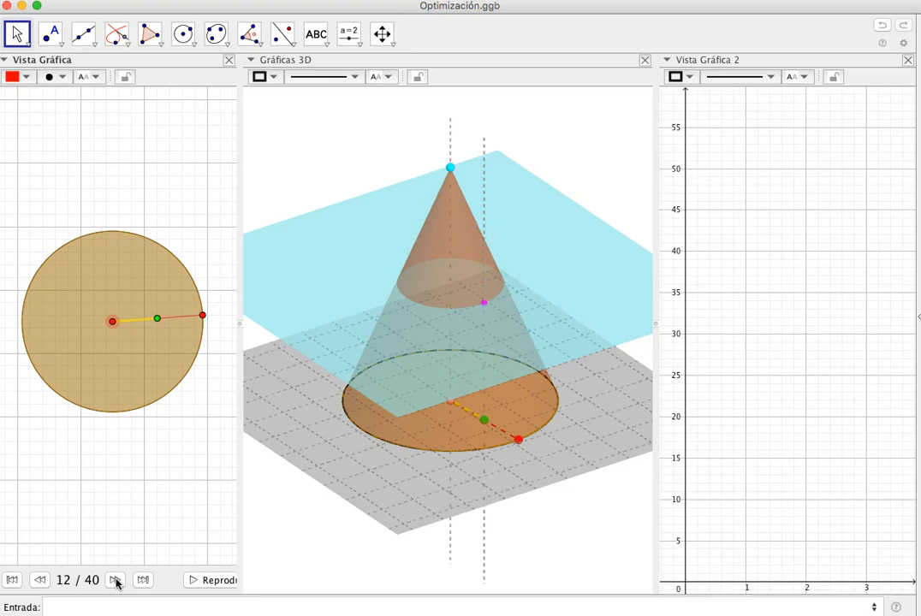
{"action": "left_click", "coordinate": [117, 581]}
{"action": "left_click", "coordinate": [116, 581]}
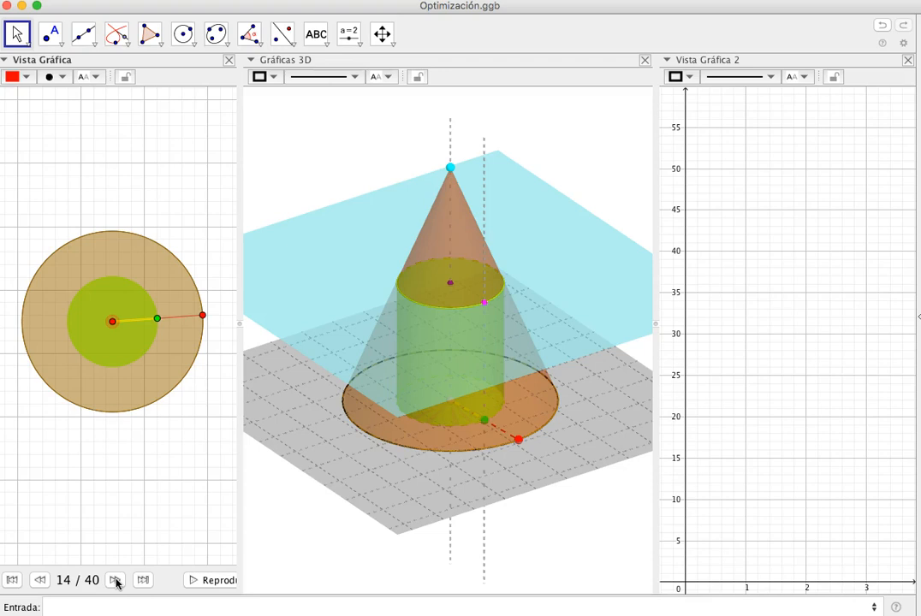
{"action": "left_click", "coordinate": [116, 581]}
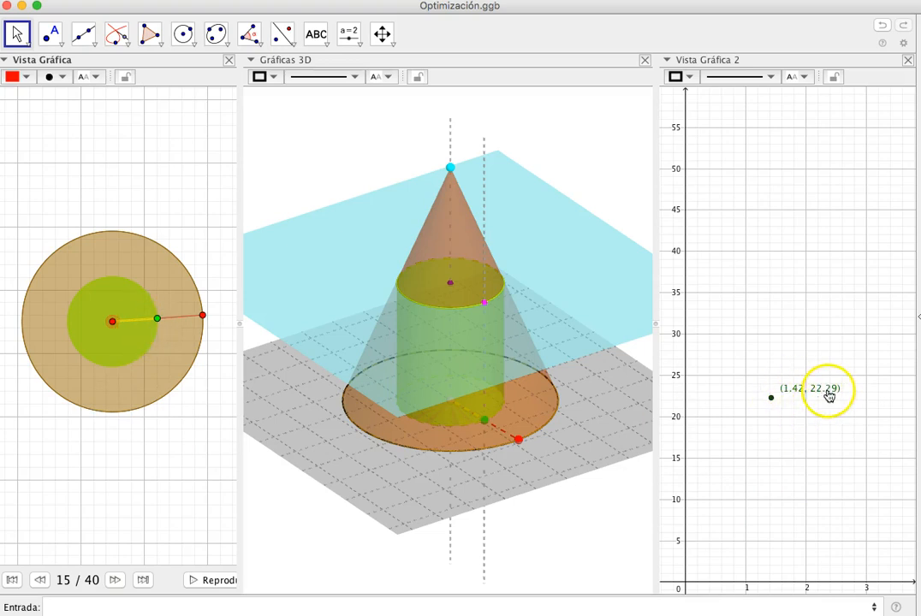
Examine the definitions of plotted point P and of the cylinder surface l in their basic properties.
{"action": "right_click", "coordinate": [772, 401]}
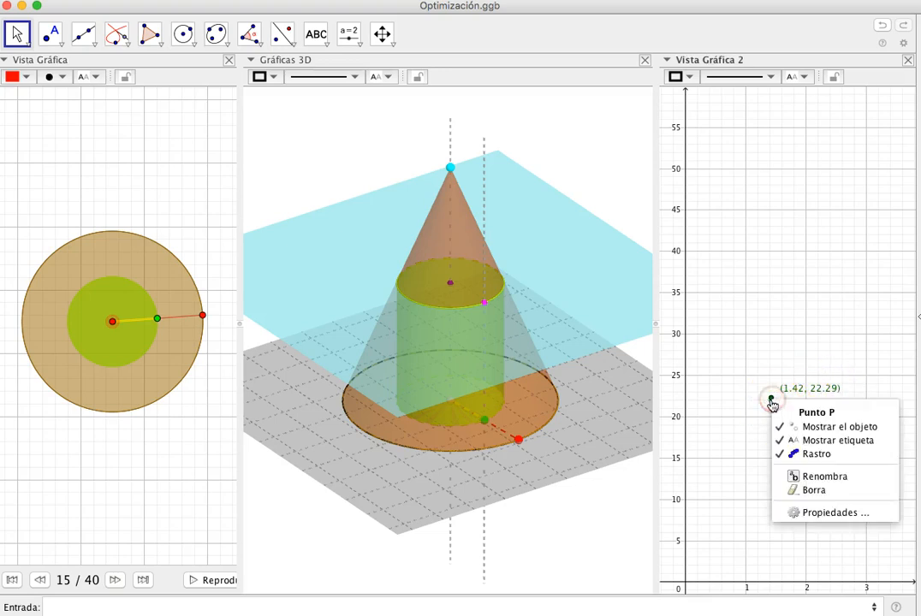
{"action": "left_click", "coordinate": [822, 513]}
{"action": "left_click", "coordinate": [334, 199]}
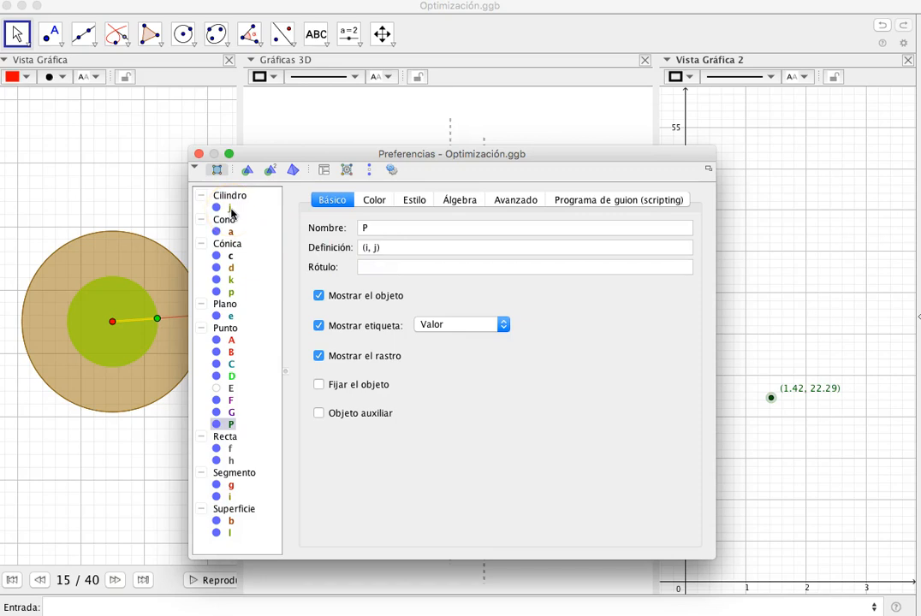
{"action": "left_click", "coordinate": [231, 534]}
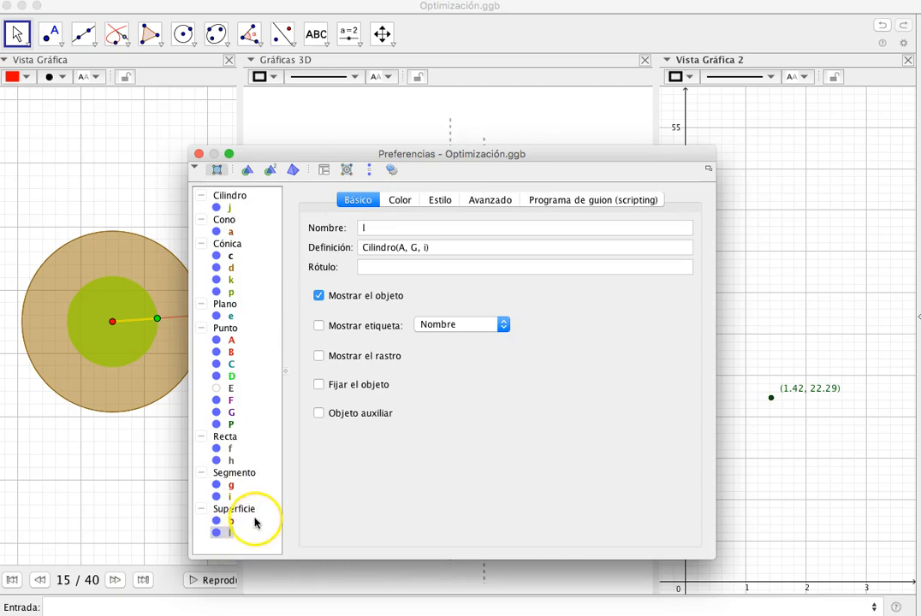
{"action": "left_click", "coordinate": [199, 154]}
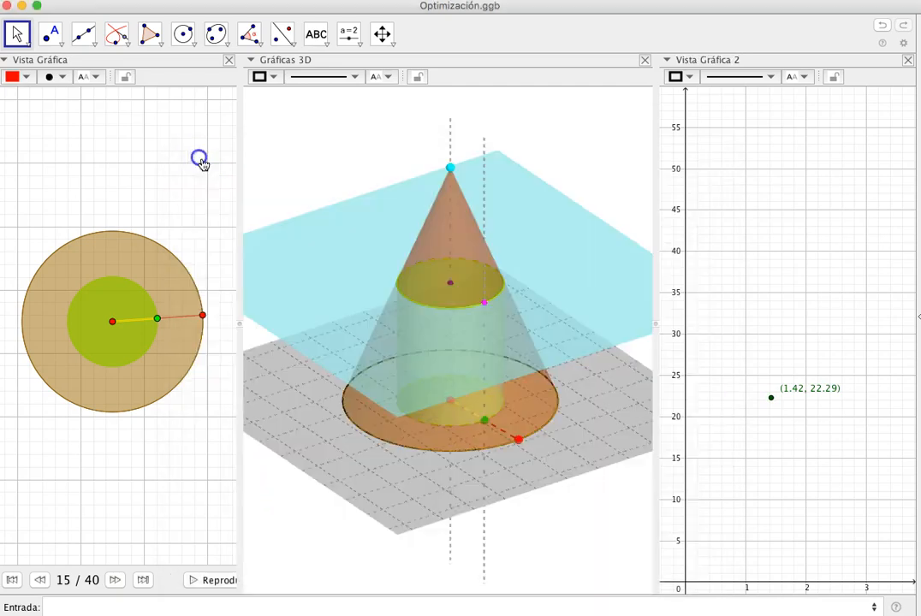
Advance the construction playback to step 24, through the locus curve and height segments to the area texts of both base circles.
{"action": "left_click", "coordinate": [115, 581]}
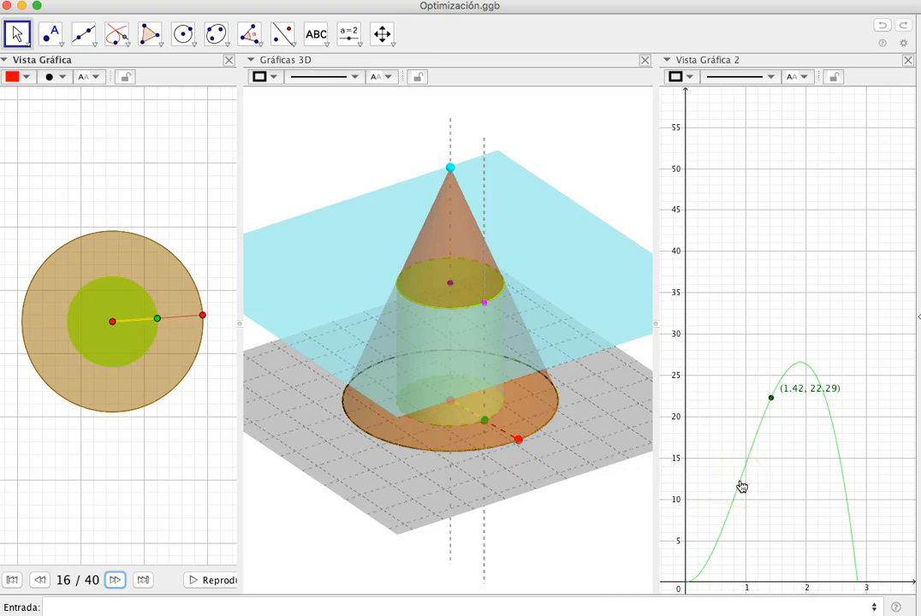
{"action": "left_click", "coordinate": [115, 580]}
{"action": "left_click", "coordinate": [115, 581]}
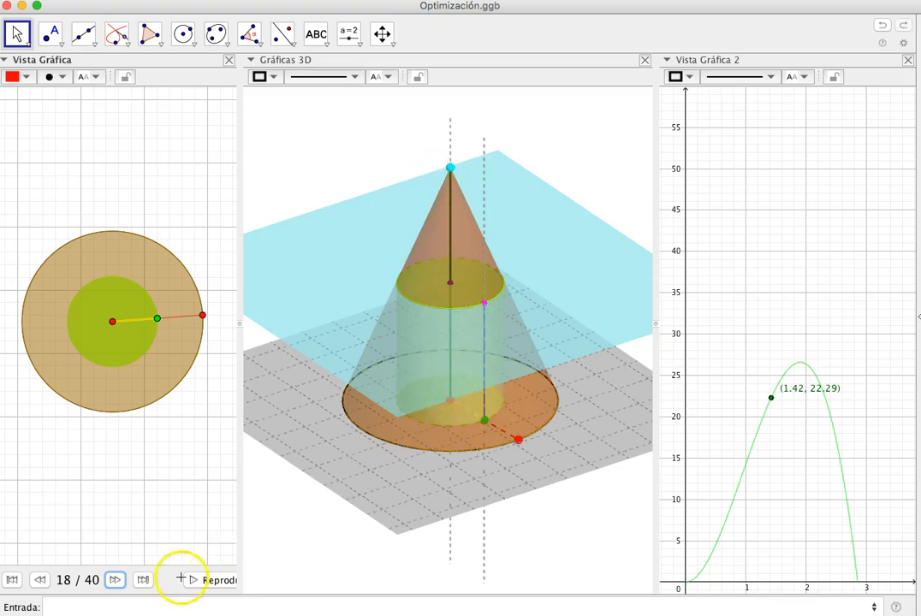
{"action": "left_click", "coordinate": [116, 580]}
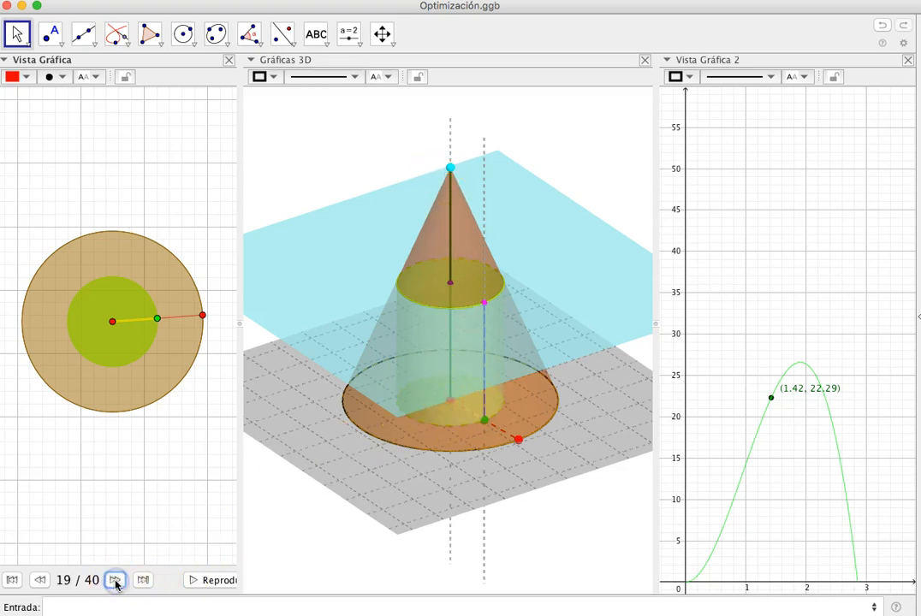
{"action": "left_click", "coordinate": [115, 581]}
{"action": "left_click", "coordinate": [116, 582]}
{"action": "left_click", "coordinate": [116, 581]}
{"action": "left_click", "coordinate": [116, 581]}
{"action": "left_click", "coordinate": [116, 581]}
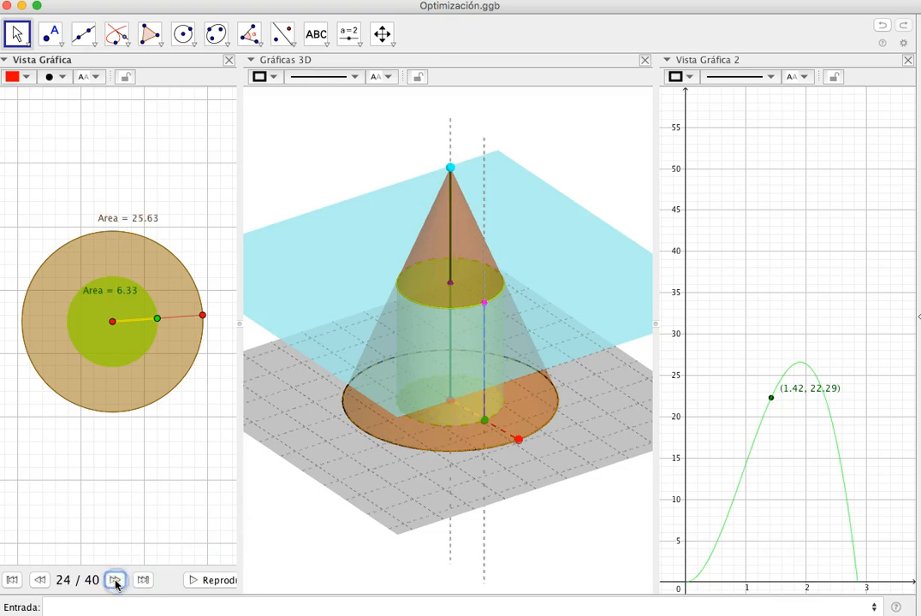
Try showing the name label on the cone's base circle d through its properties.
{"action": "right_click", "coordinate": [118, 237]}
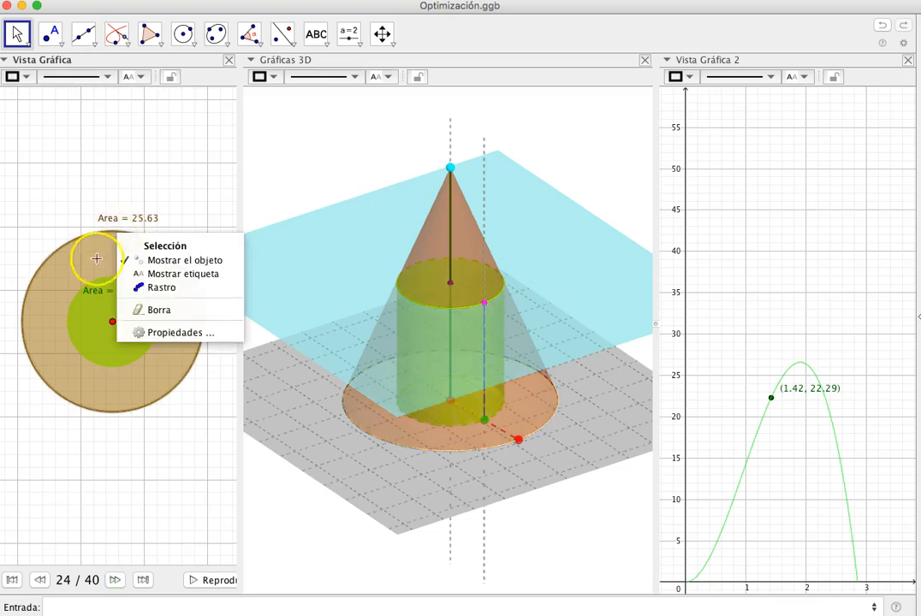
{"action": "left_click", "coordinate": [53, 214]}
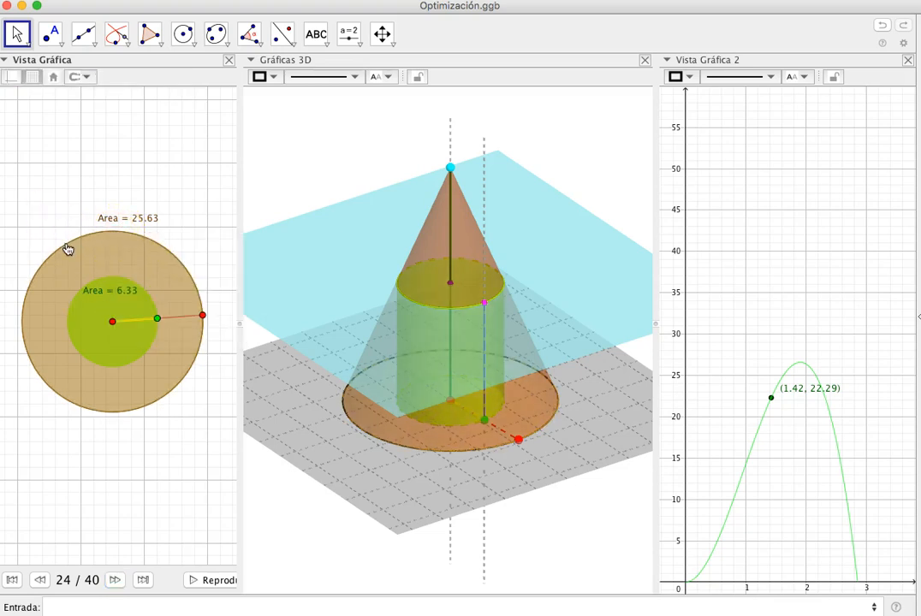
{"action": "right_click", "coordinate": [69, 249]}
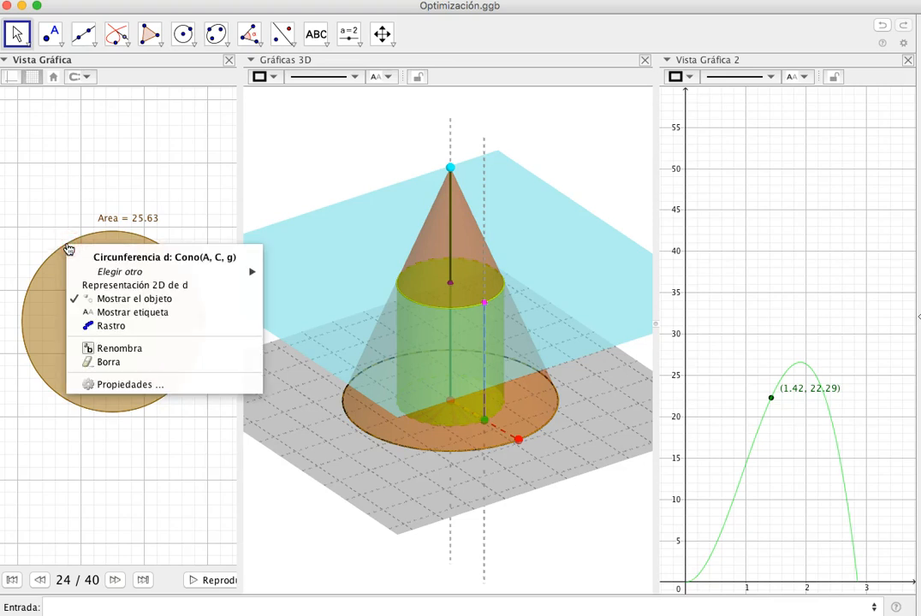
{"action": "left_click", "coordinate": [129, 384]}
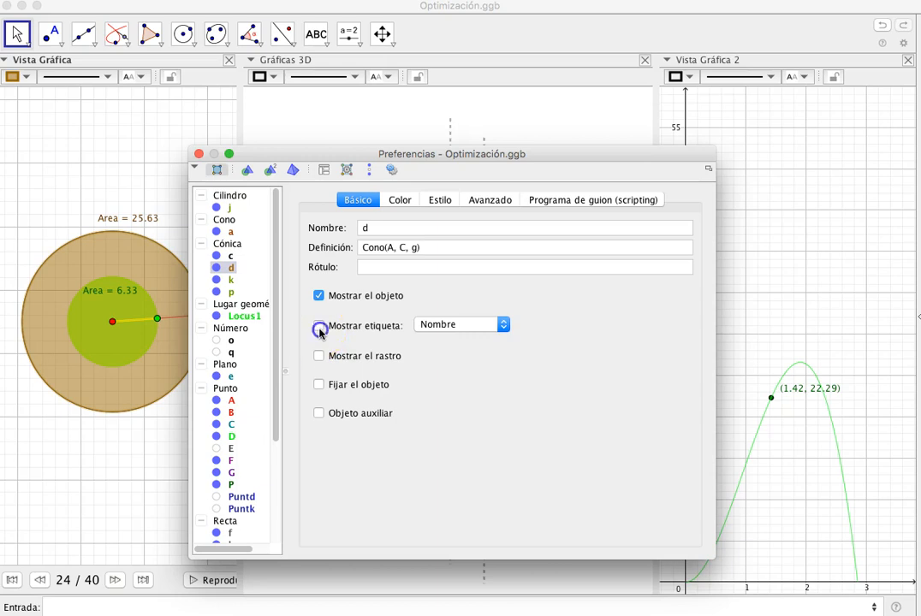
{"action": "left_click", "coordinate": [502, 326]}
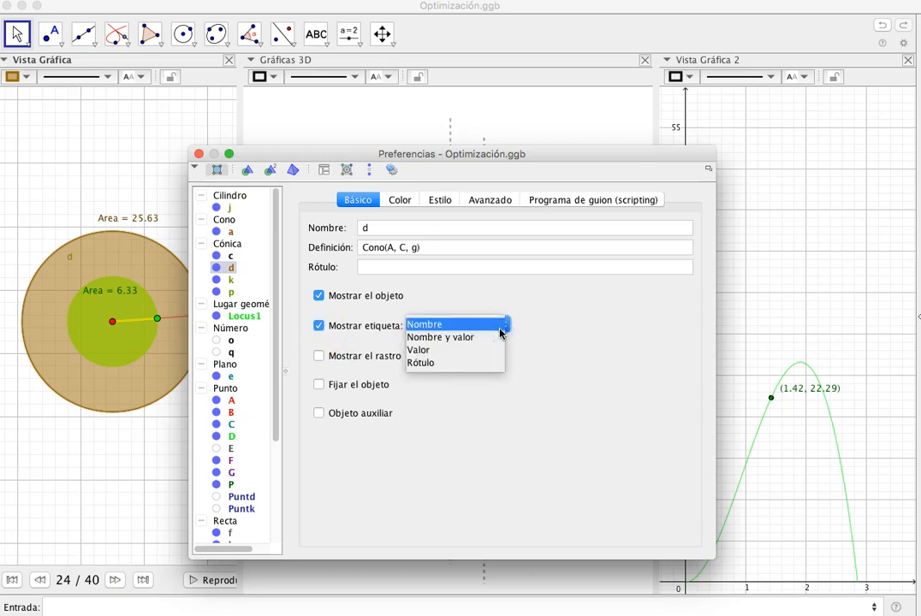
{"action": "left_click", "coordinate": [374, 343]}
{"action": "left_click", "coordinate": [319, 327]}
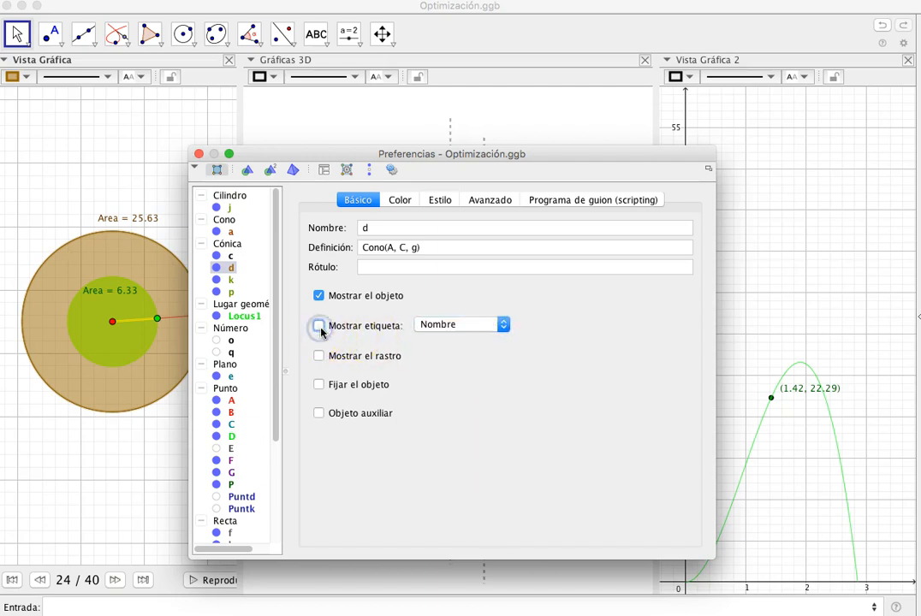
Examine the text definition of text8 and the objects that can be inserted into it, keeping its content as is.
{"action": "left_click_drag", "start_coordinate": [279, 385], "coordinate": [292, 501]}
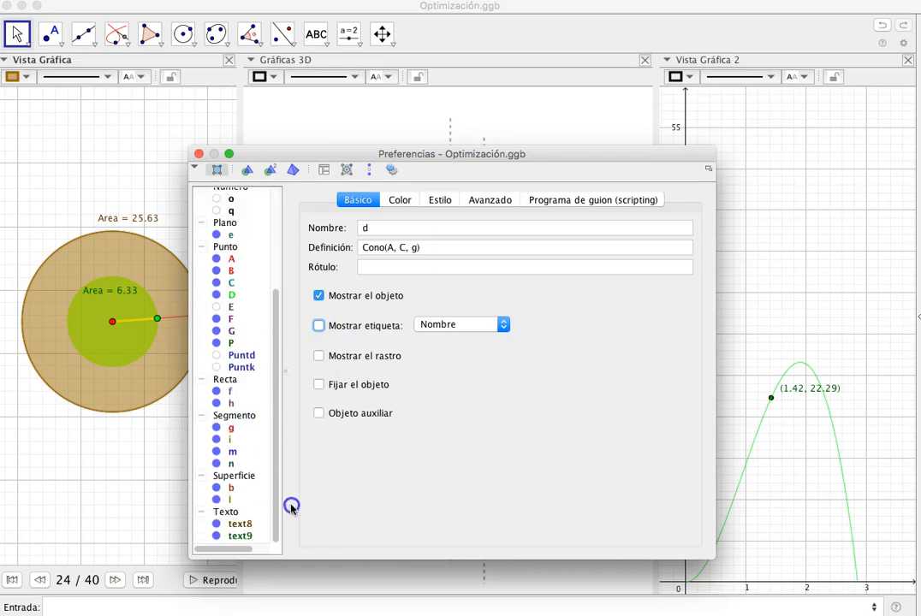
{"action": "left_click", "coordinate": [243, 524]}
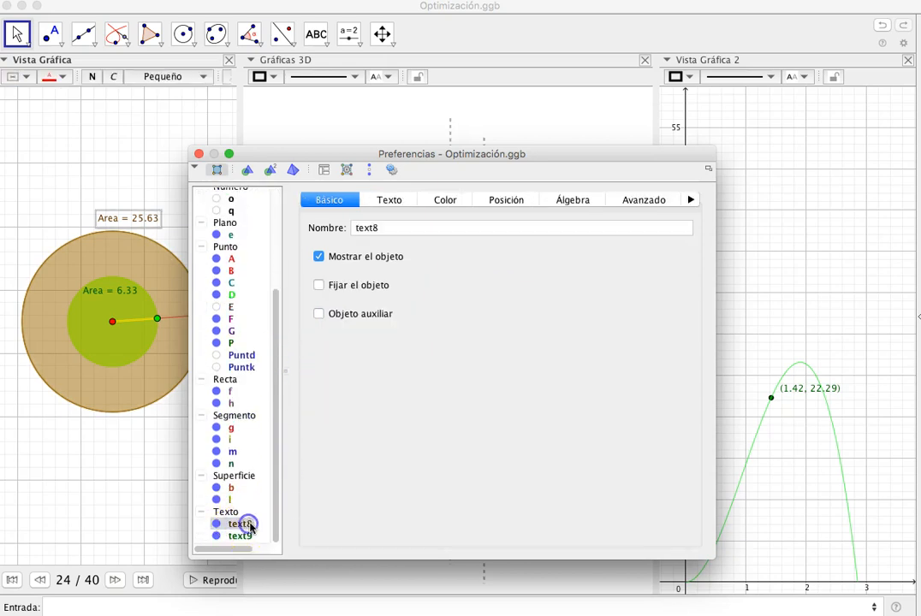
{"action": "left_click", "coordinate": [390, 202]}
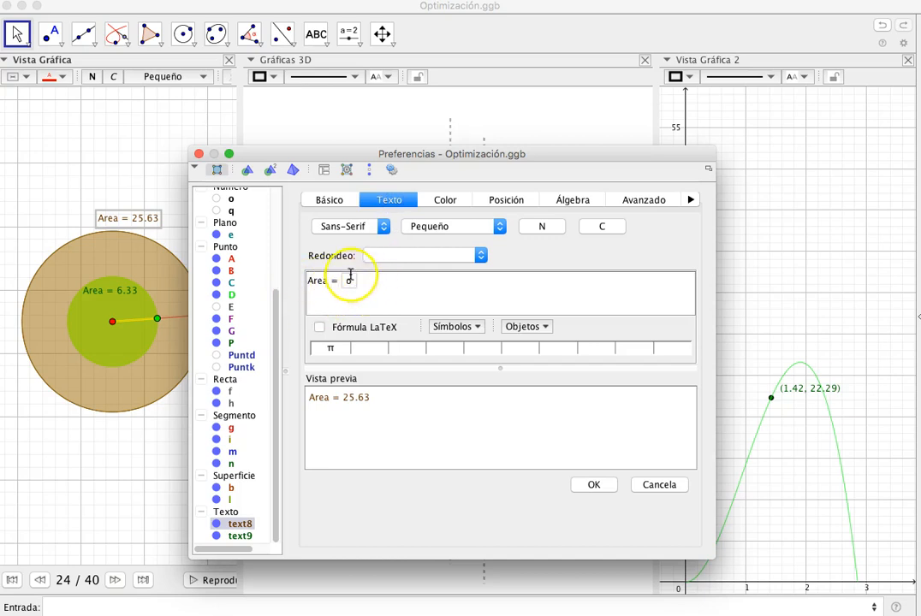
{"action": "left_click", "coordinate": [538, 333]}
{"action": "left_click_drag", "start_coordinate": [577, 345], "coordinate": [569, 407]}
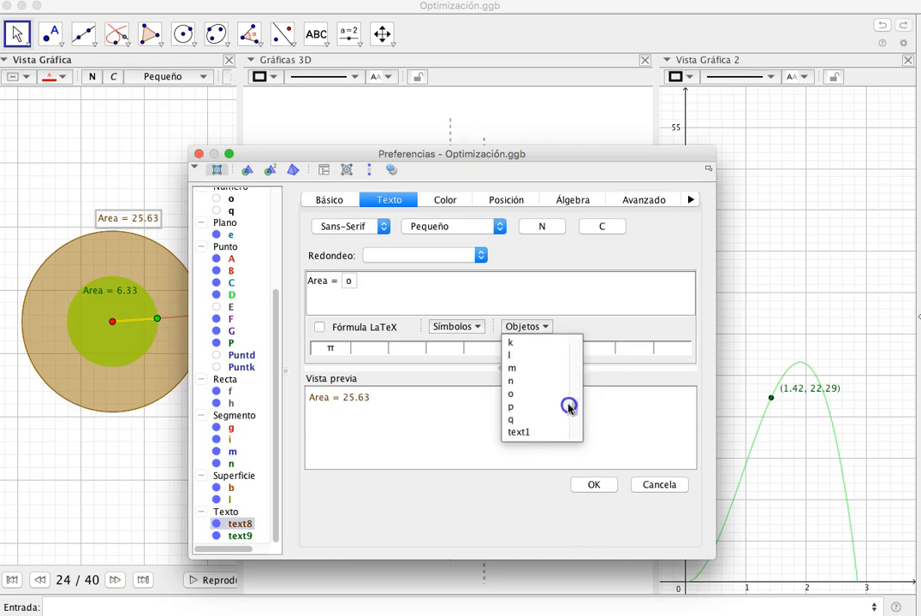
{"action": "left_click", "coordinate": [387, 293]}
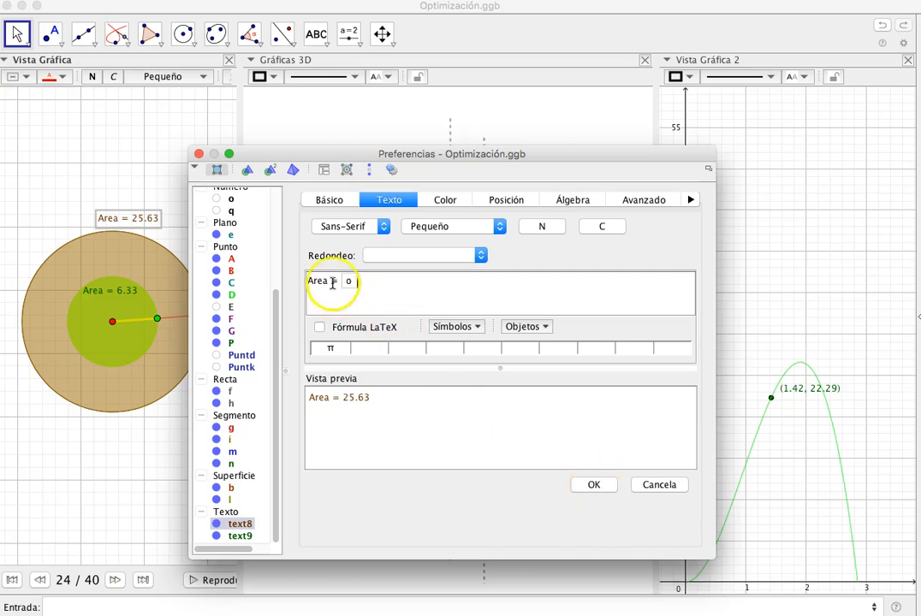
{"action": "left_click", "coordinate": [595, 485]}
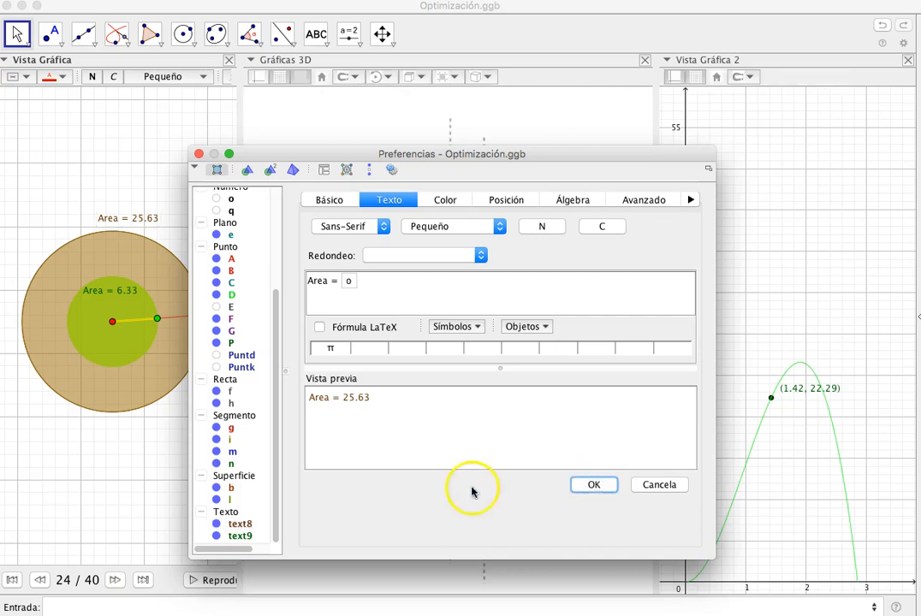
{"action": "left_click", "coordinate": [199, 155]}
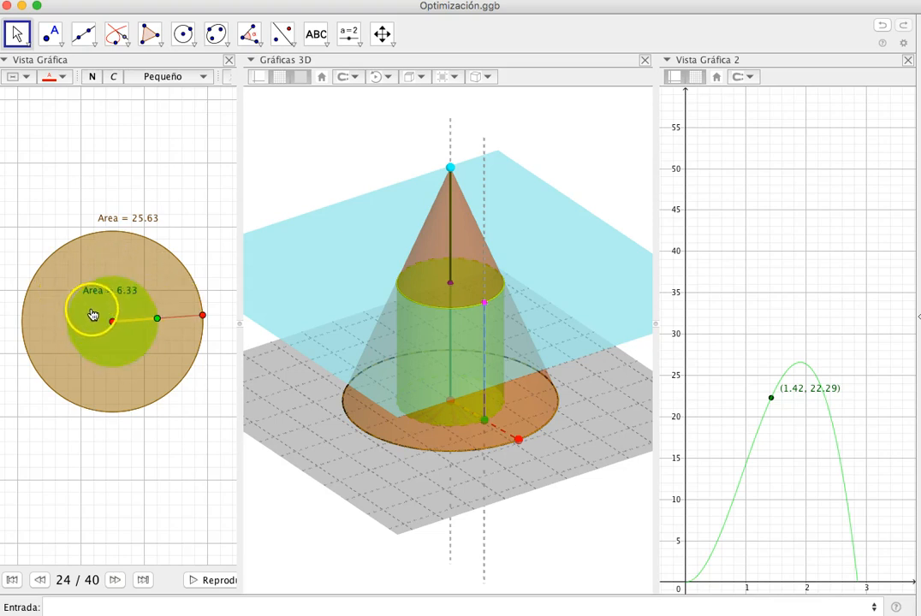
Advance the construction playback to step 25 and list the objects overlapping at the cylinder's base circle k.
{"action": "left_click", "coordinate": [116, 582]}
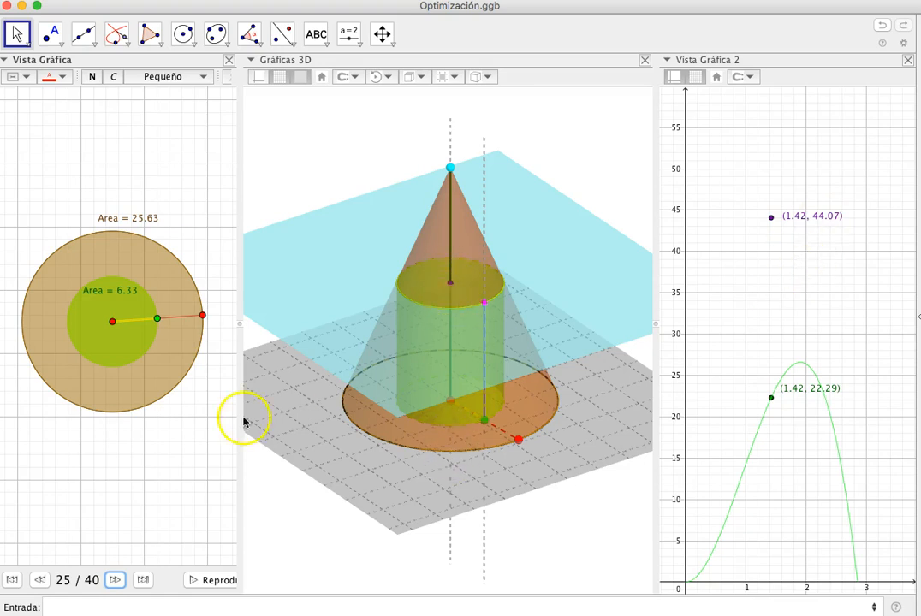
{"action": "right_click", "coordinate": [120, 339]}
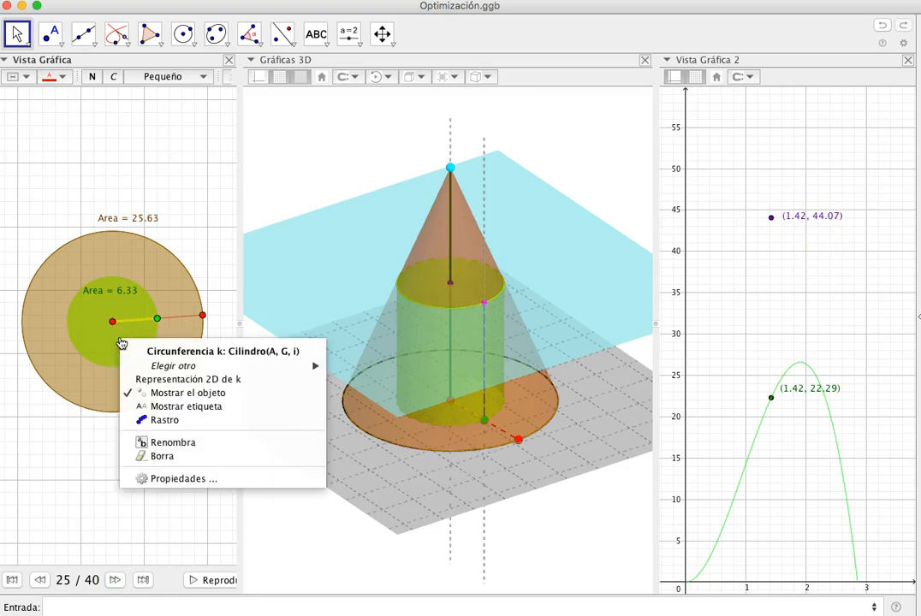
{"action": "mouse_move", "coordinate": [231, 366]}
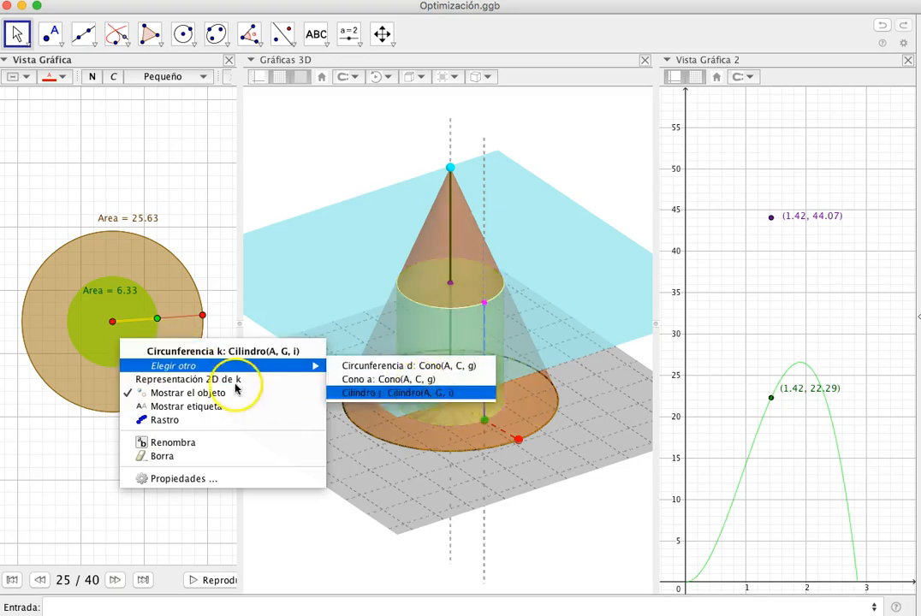
Examine the definitions of plotted point P' and of the number q in their basic properties.
{"action": "right_click", "coordinate": [805, 225]}
{"action": "left_click", "coordinate": [792, 330]}
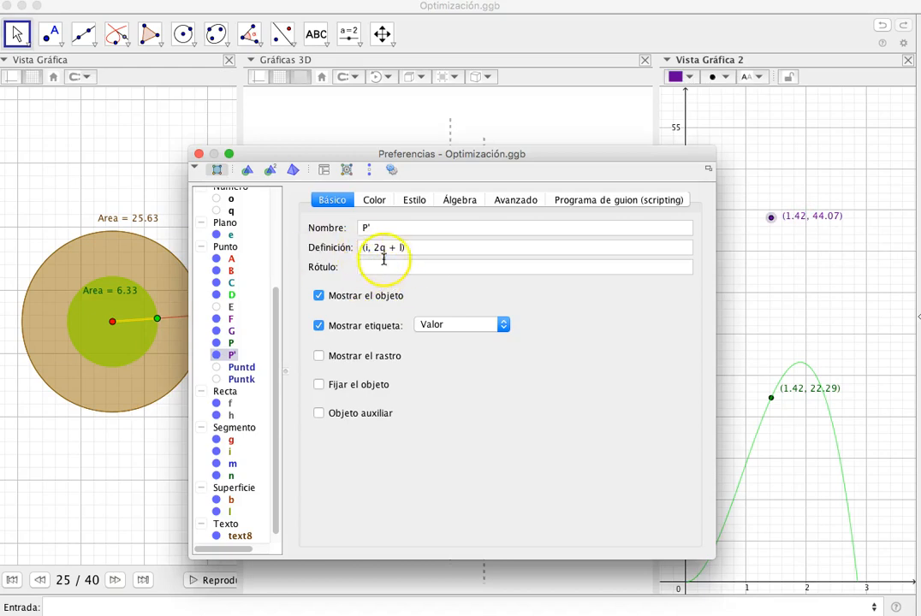
{"action": "scroll", "coordinate": [280, 330], "scroll_direction": "up", "scroll_amount": 5}
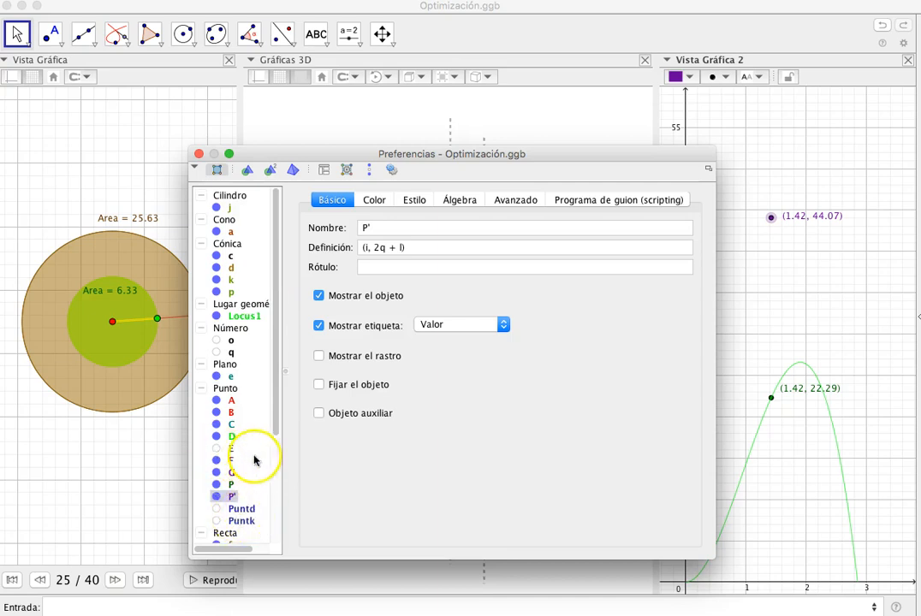
{"action": "left_click_drag", "start_coordinate": [274, 421], "coordinate": [269, 510]}
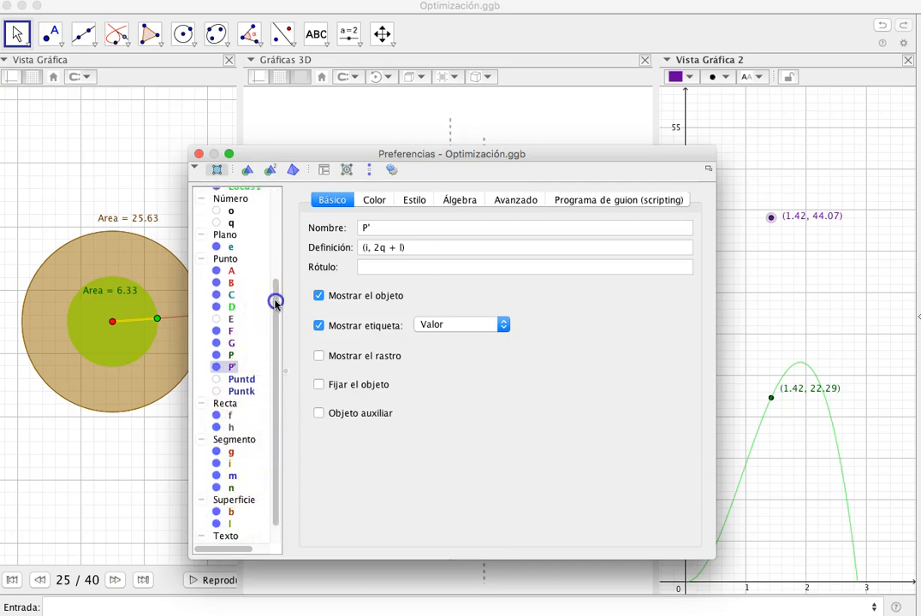
{"action": "left_click_drag", "start_coordinate": [273, 298], "coordinate": [270, 264]}
{"action": "left_click", "coordinate": [232, 279]}
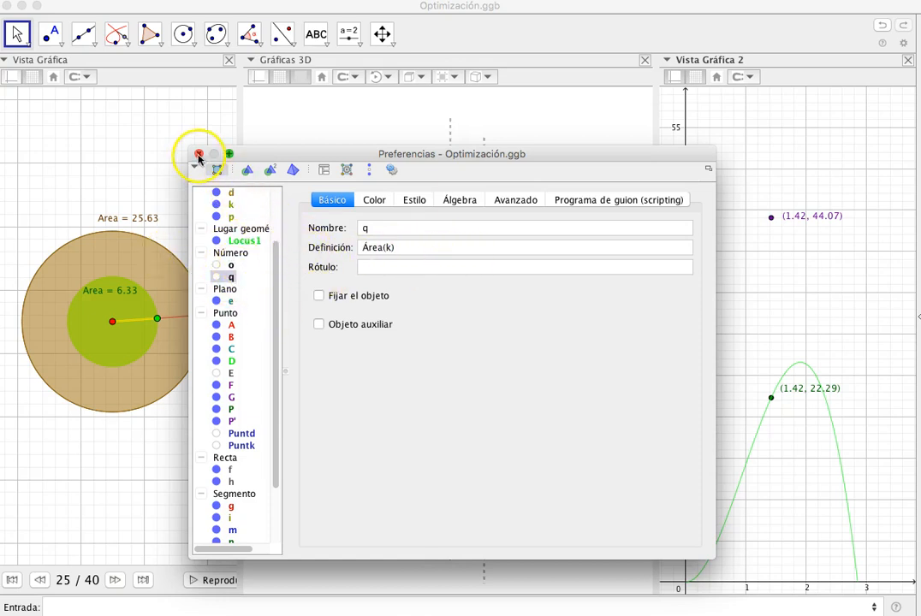
{"action": "left_click", "coordinate": [199, 155]}
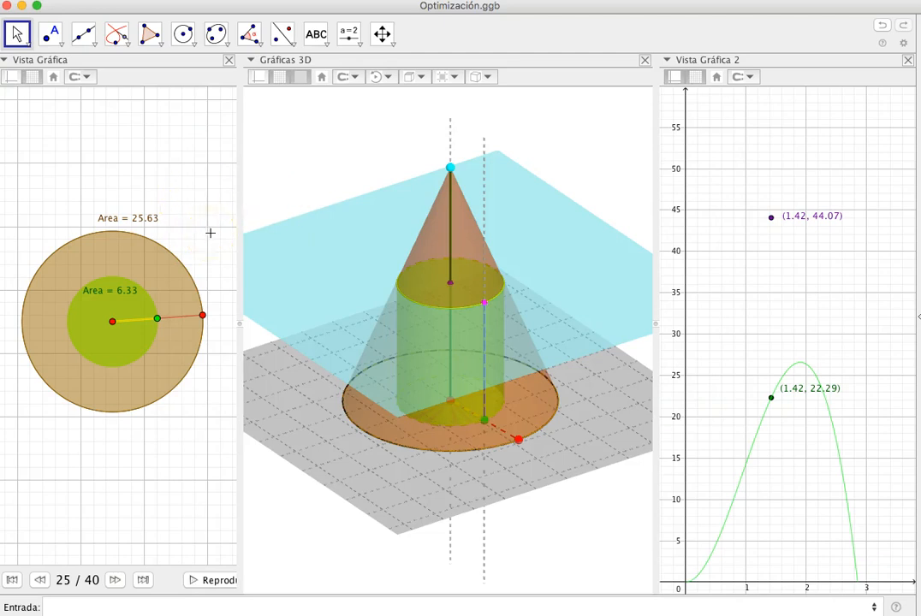
Advance the construction playback to step 28, through the second locus curve to the cone radius text.
{"action": "left_click", "coordinate": [114, 581]}
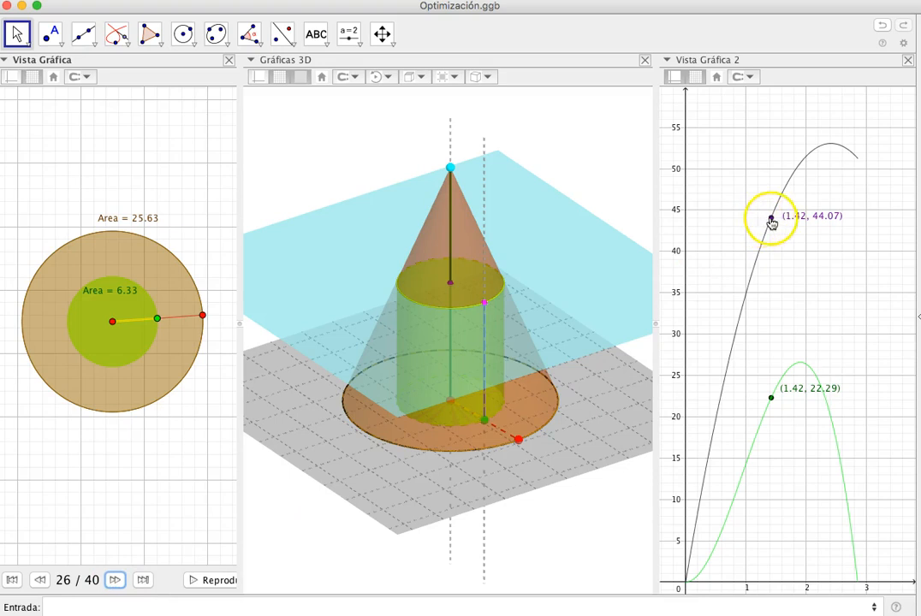
{"action": "left_click", "coordinate": [115, 581]}
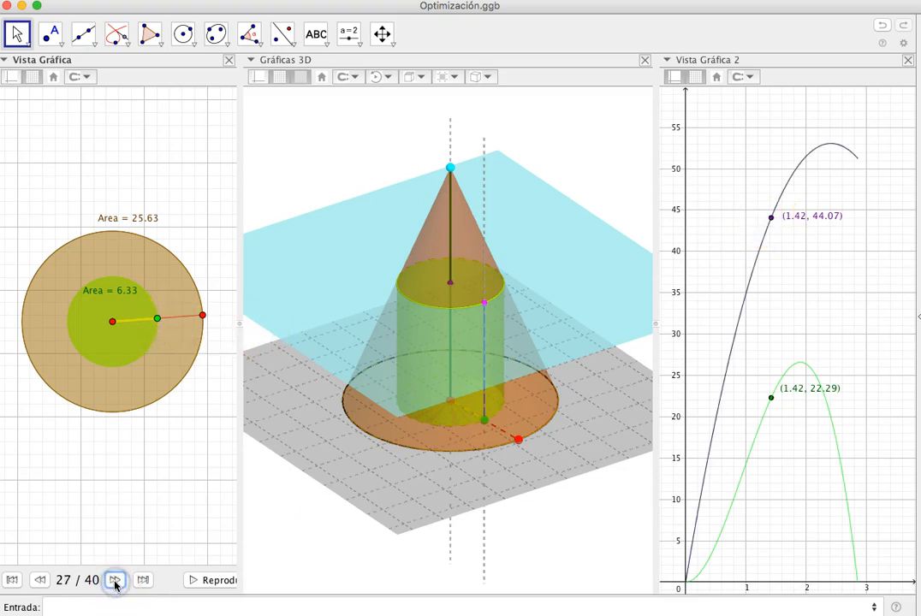
{"action": "left_click", "coordinate": [114, 581]}
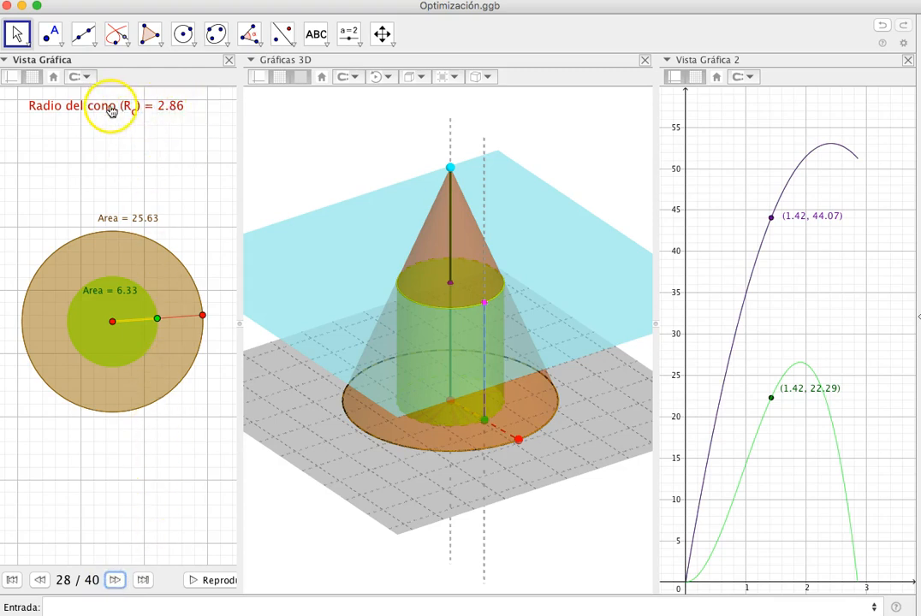
Examine the text definition of the cone radius label text1 in its properties.
{"action": "right_click", "coordinate": [111, 110]}
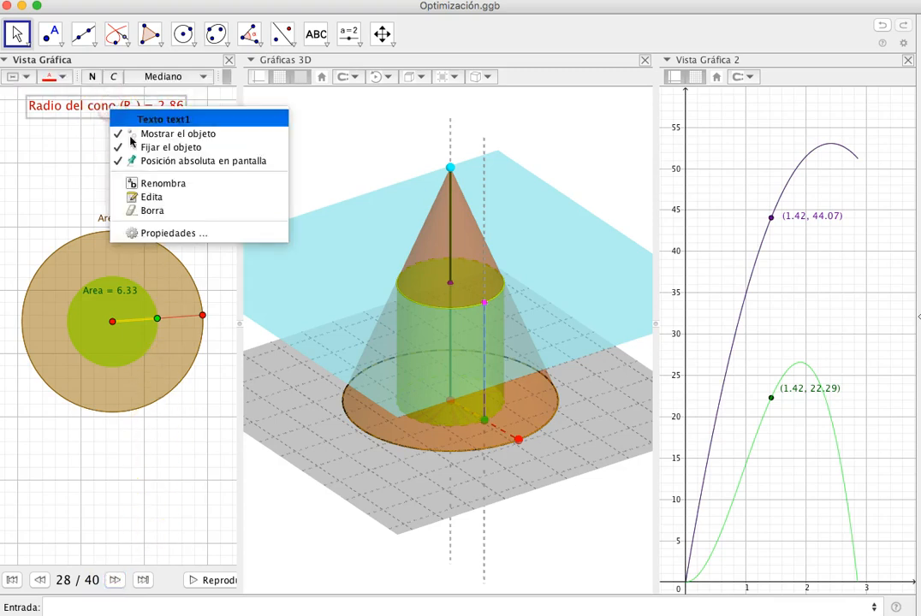
{"action": "left_click", "coordinate": [206, 233]}
{"action": "left_click", "coordinate": [392, 202]}
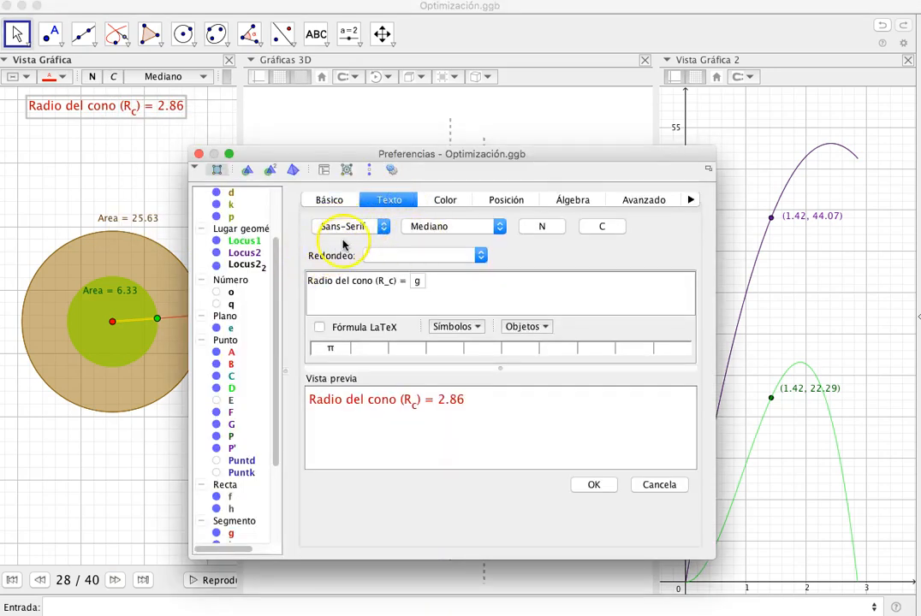
Try the Serif font on the cone radius text and restore it to Sans-Serif.
{"action": "left_click", "coordinate": [384, 227]}
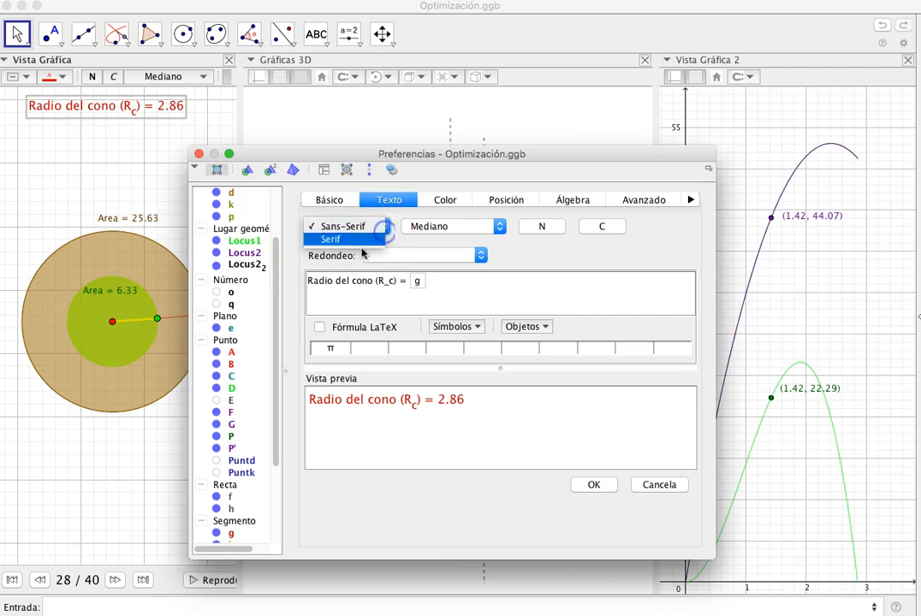
{"action": "left_click", "coordinate": [340, 240]}
{"action": "left_click", "coordinate": [383, 228]}
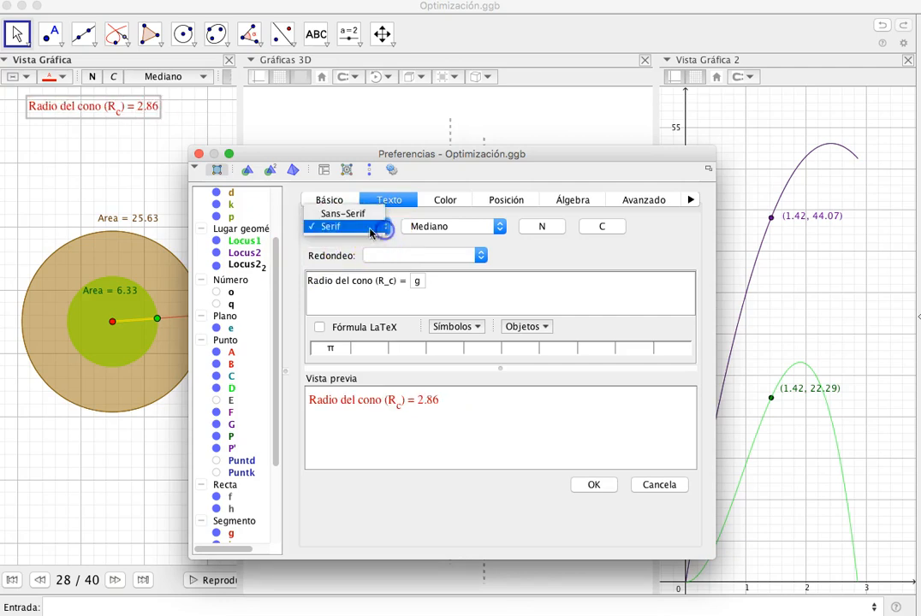
{"action": "left_click", "coordinate": [333, 209]}
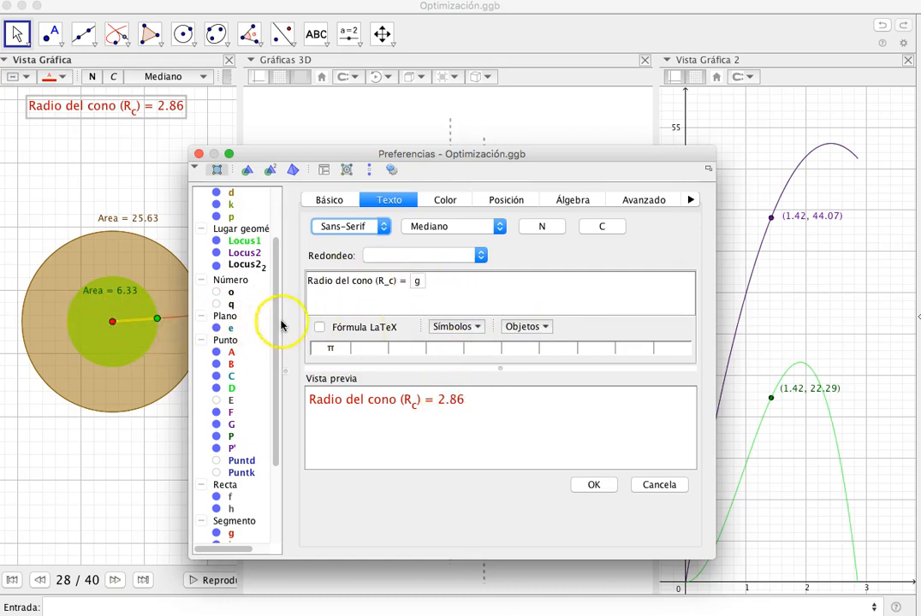
Locate segment g in the object list and close the cone radius text's properties without editing its content.
{"action": "left_click_drag", "start_coordinate": [274, 336], "coordinate": [261, 450]}
{"action": "left_click", "coordinate": [231, 484]}
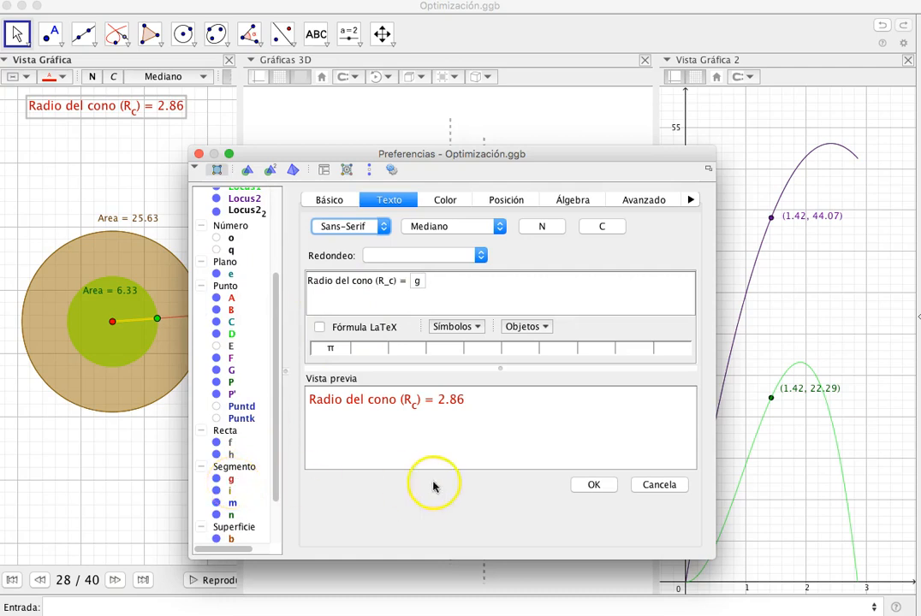
{"action": "left_click", "coordinate": [656, 486]}
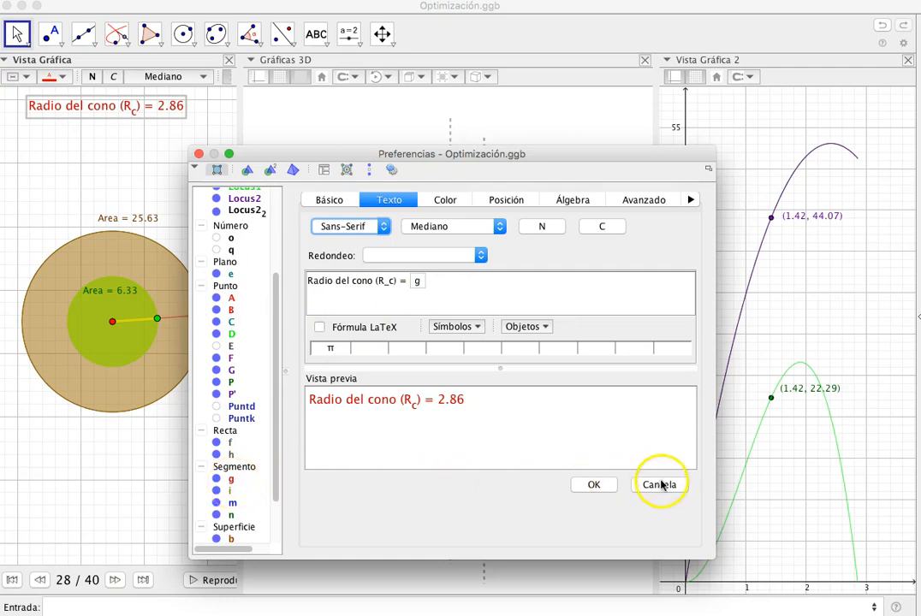
{"action": "left_click", "coordinate": [197, 155]}
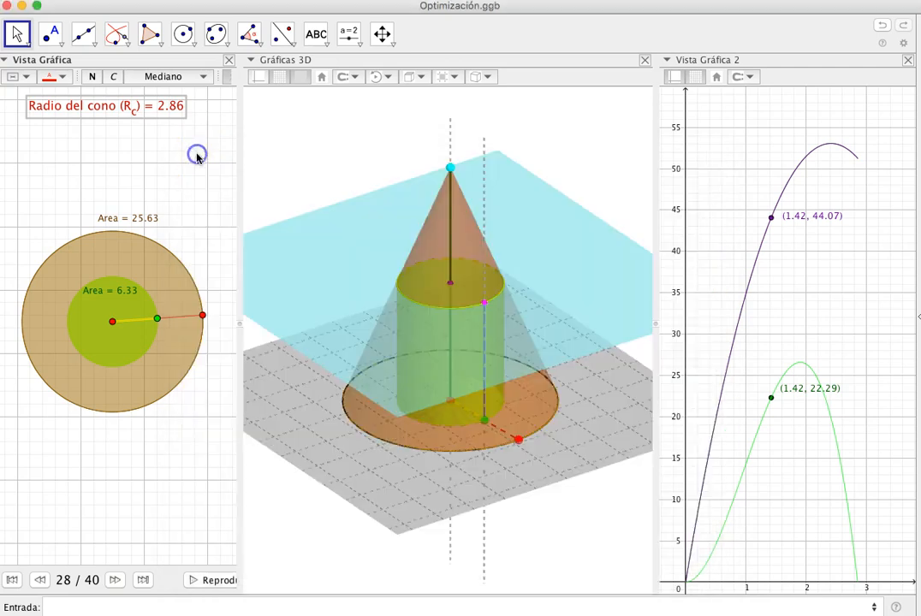
Advance the construction playback to step 30 and examine the text definition of the cylinder radius label text2.
{"action": "left_click", "coordinate": [112, 581]}
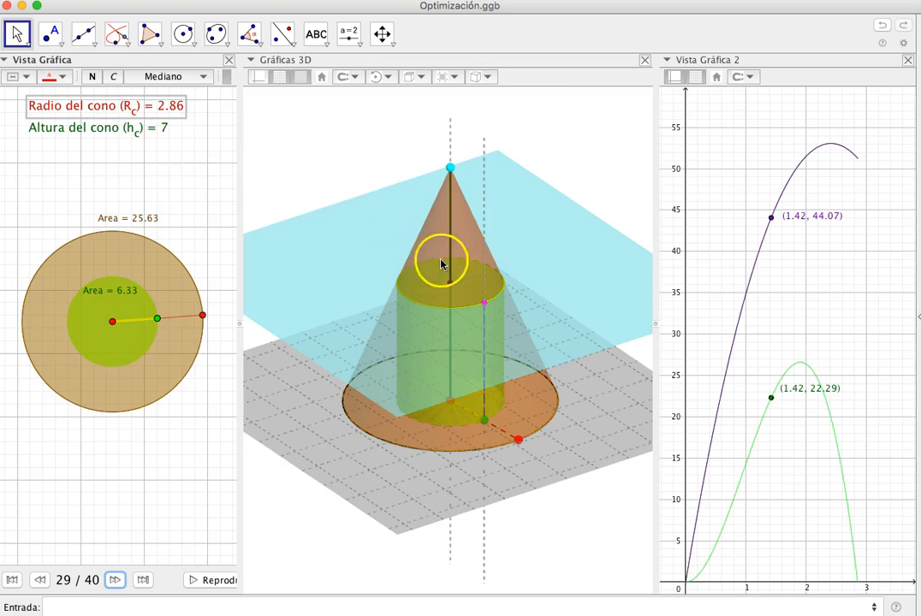
{"action": "left_click", "coordinate": [114, 581]}
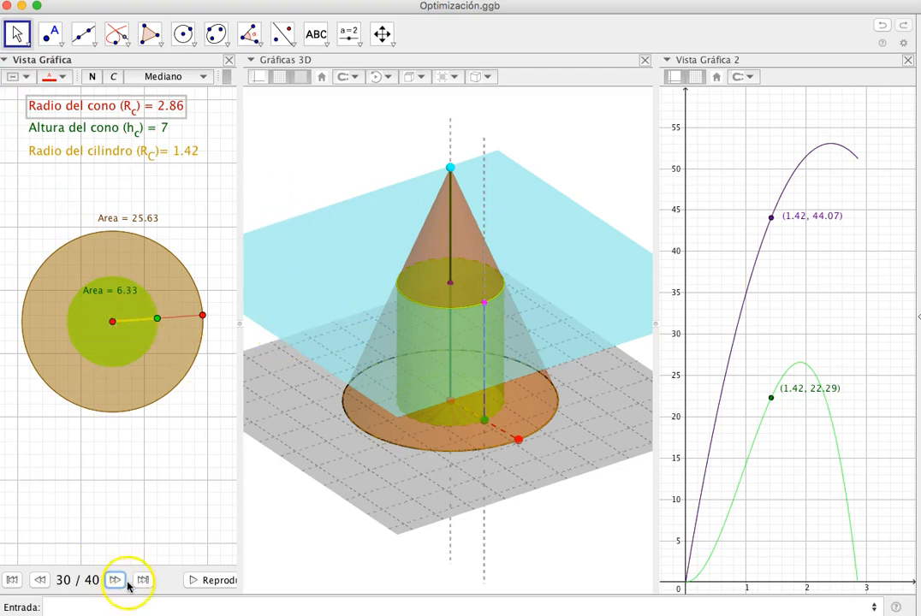
{"action": "right_click", "coordinate": [137, 151]}
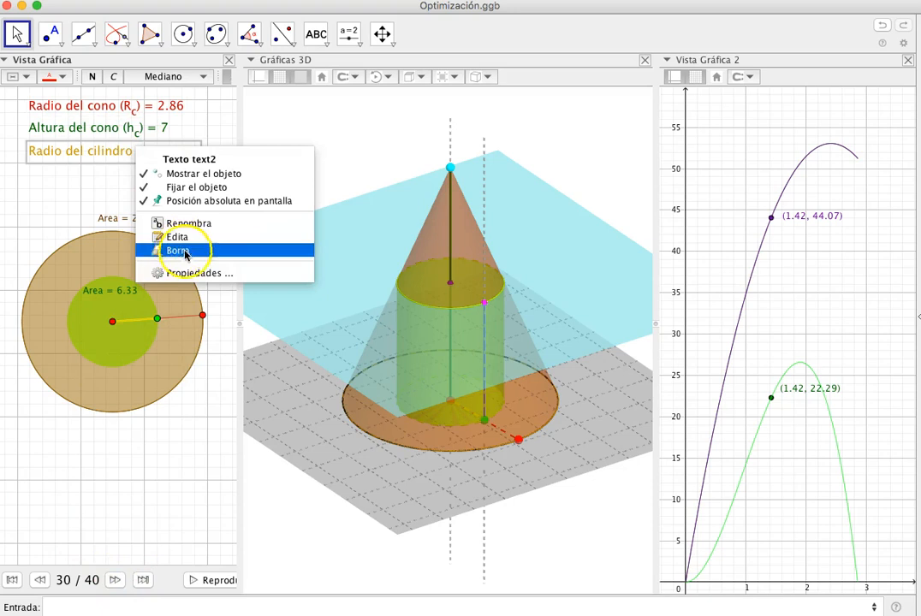
{"action": "left_click", "coordinate": [210, 273]}
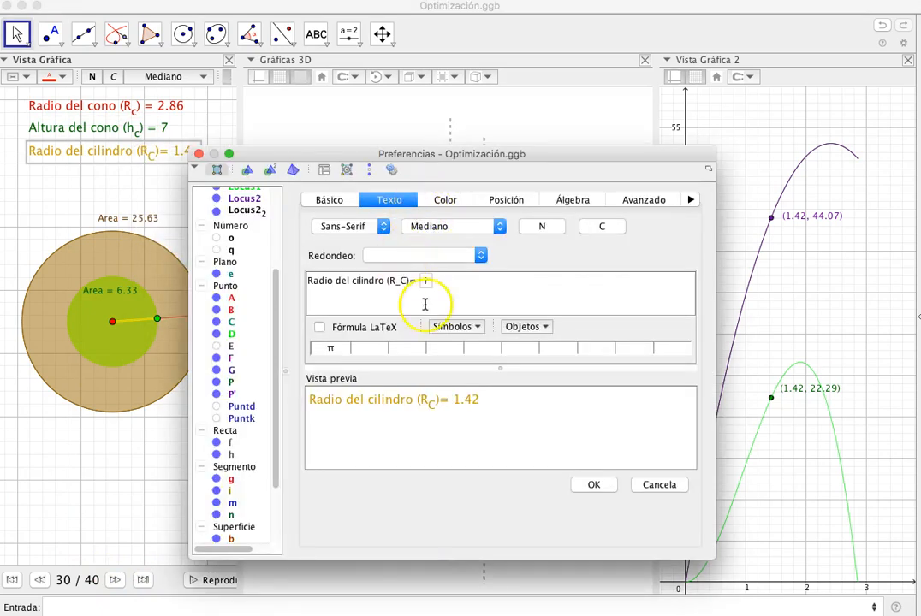
Examine the foreground and background colour settings of text2, review its text definition again and close its properties.
{"action": "left_click", "coordinate": [463, 200]}
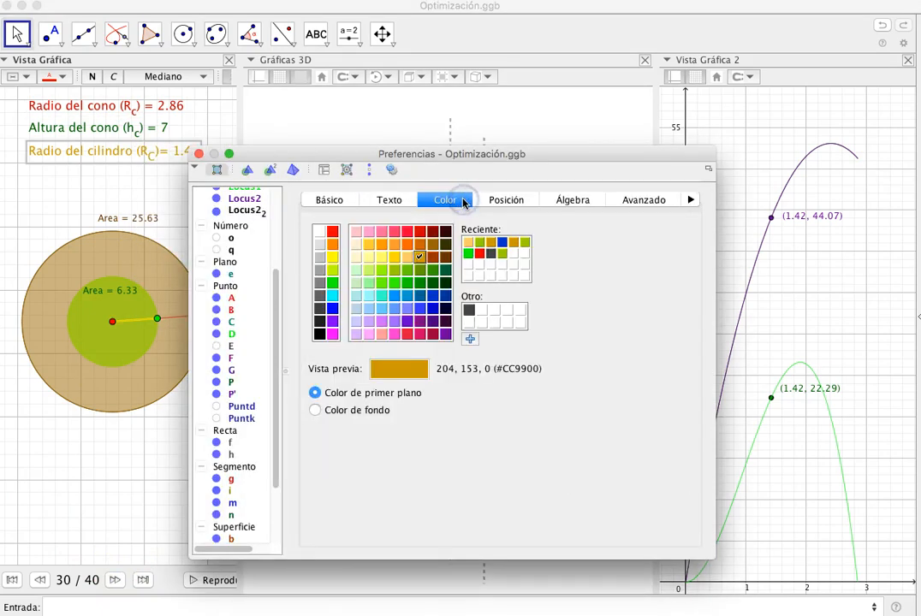
{"action": "left_click", "coordinate": [316, 411]}
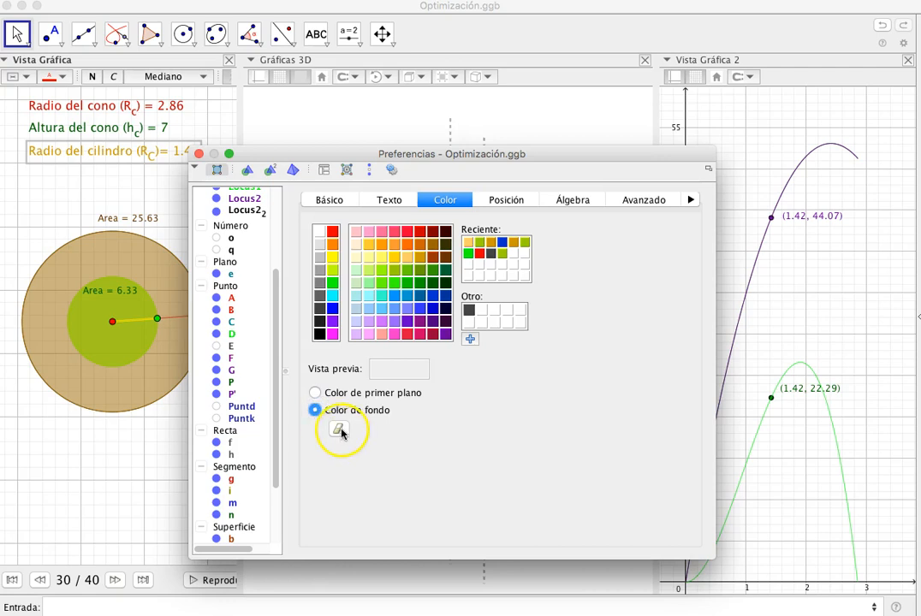
{"action": "left_click", "coordinate": [316, 394]}
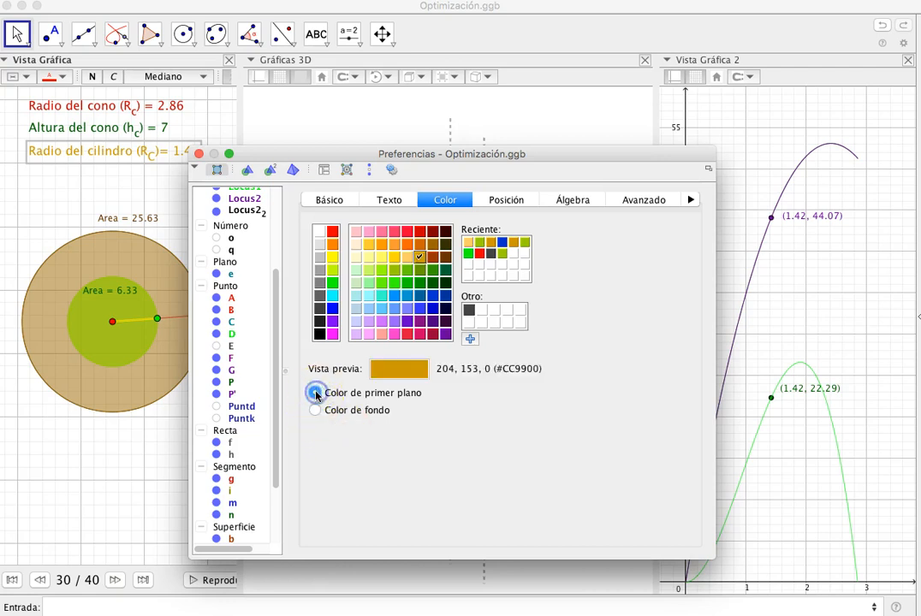
{"action": "left_click", "coordinate": [389, 200]}
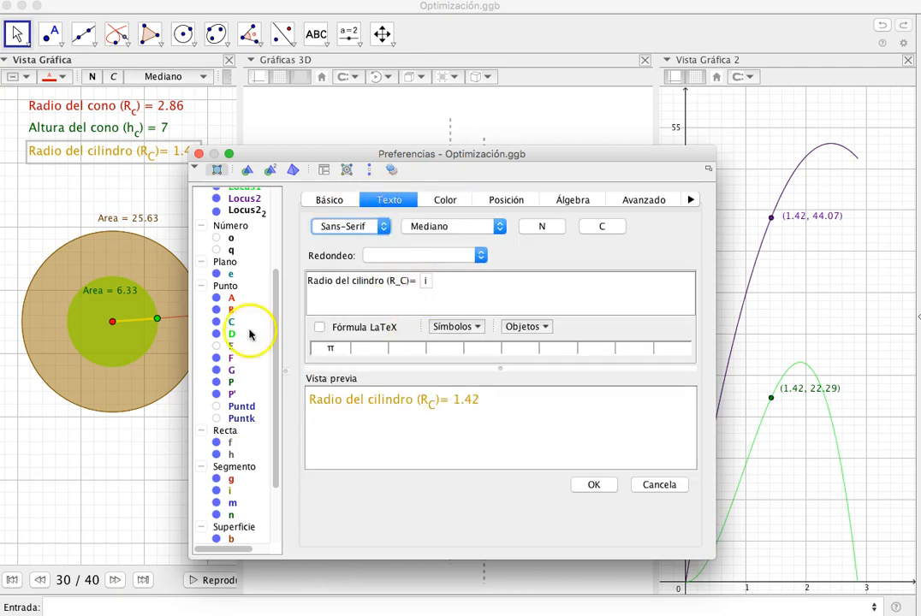
{"action": "left_click", "coordinate": [199, 154]}
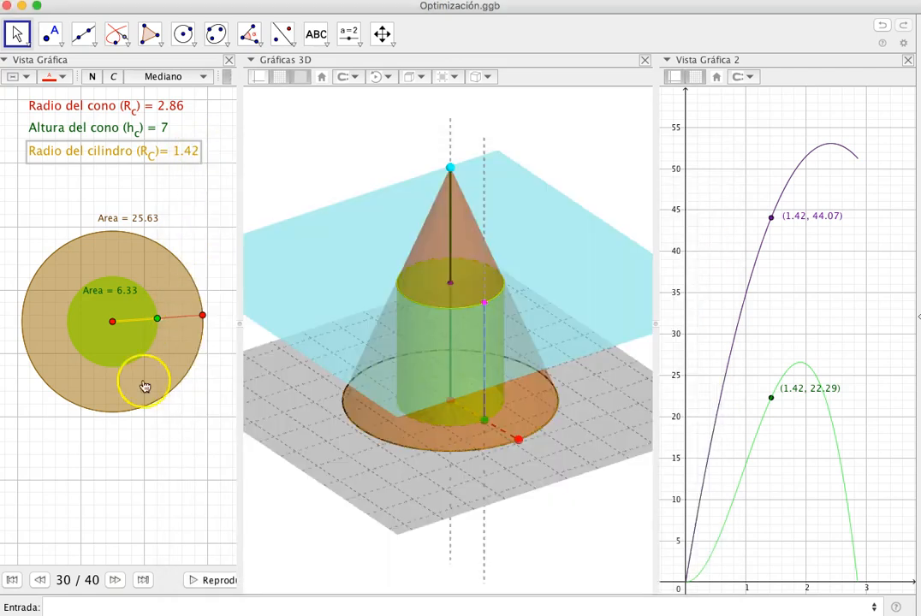
Advance the construction playback to step 32 and open the text properties of the cone-cylinder height ratio formula.
{"action": "left_click", "coordinate": [113, 581]}
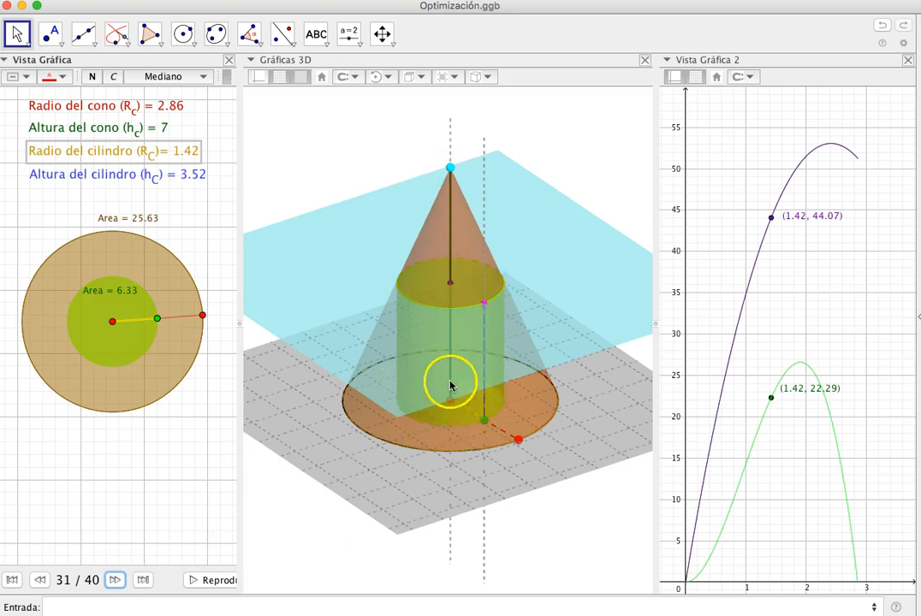
{"action": "left_click", "coordinate": [149, 447]}
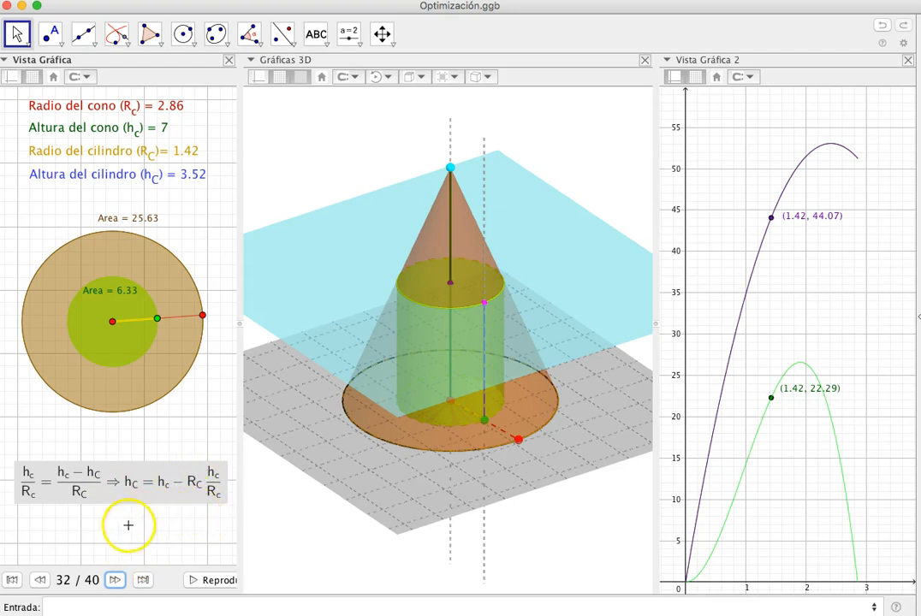
{"action": "right_click", "coordinate": [158, 500]}
{"action": "left_click", "coordinate": [200, 587]}
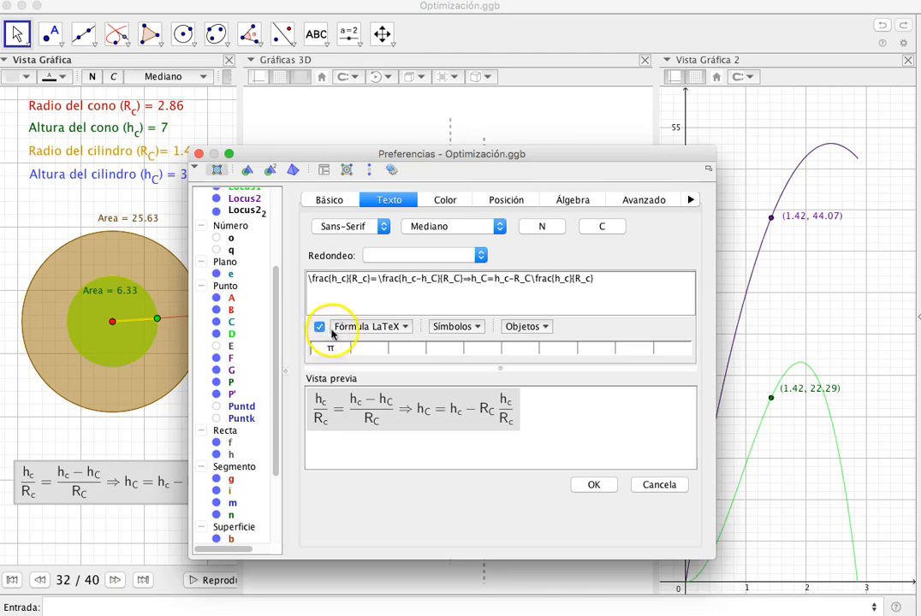
Examine the LaTeX fraction templates and arrow symbols available for the cone-cylinder height ratio formula and close its properties unedited.
{"action": "left_click", "coordinate": [406, 329]}
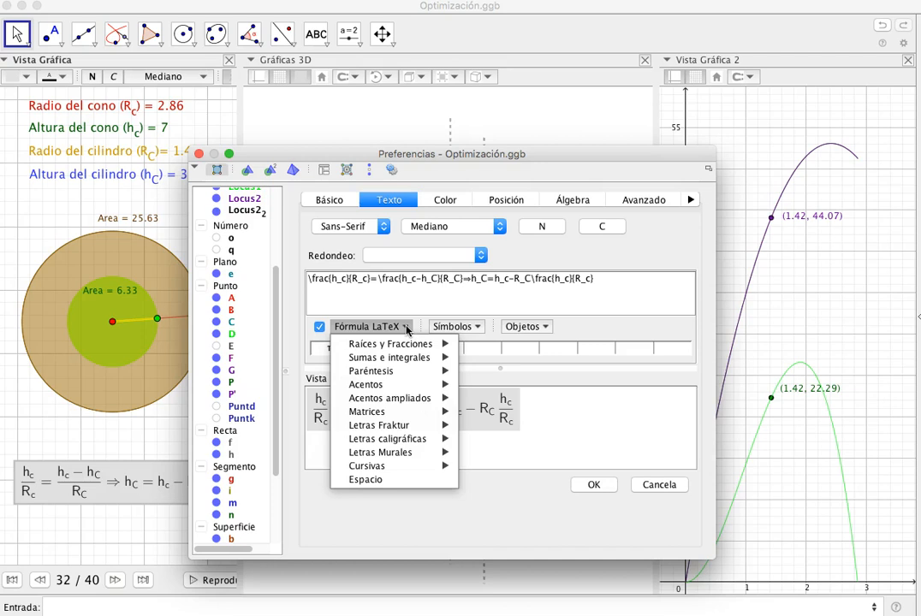
{"action": "mouse_move", "coordinate": [403, 343]}
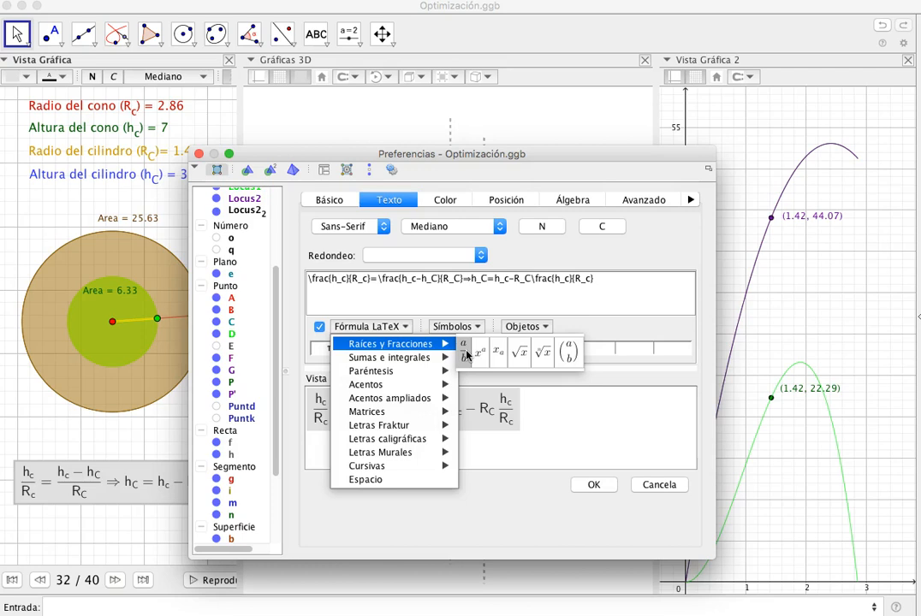
{"action": "left_click", "coordinate": [435, 299]}
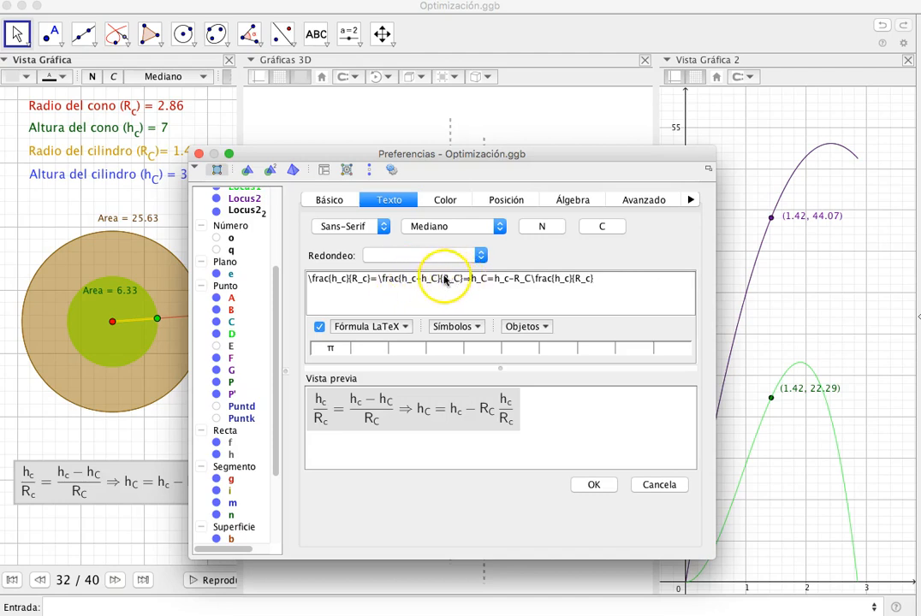
{"action": "left_click", "coordinate": [479, 325]}
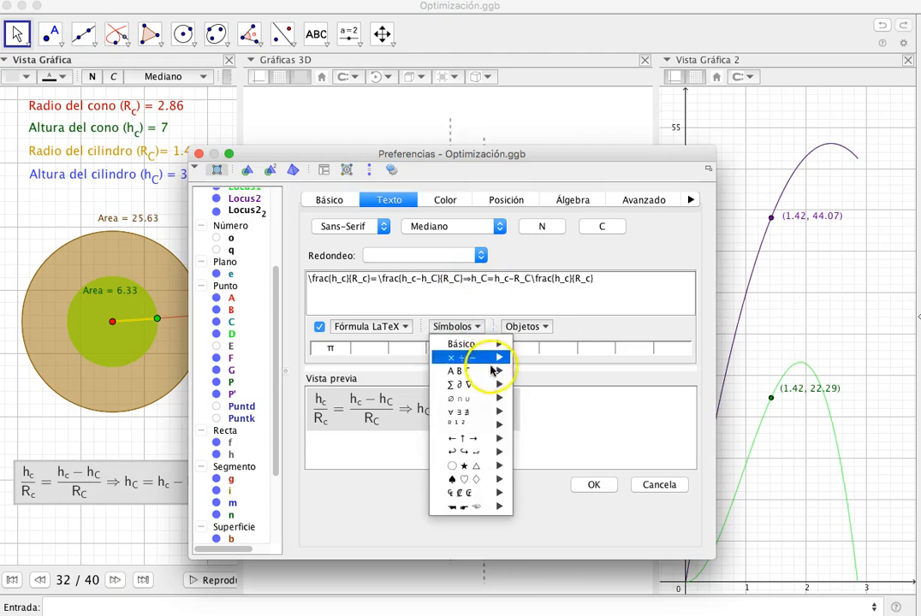
{"action": "mouse_move", "coordinate": [495, 440]}
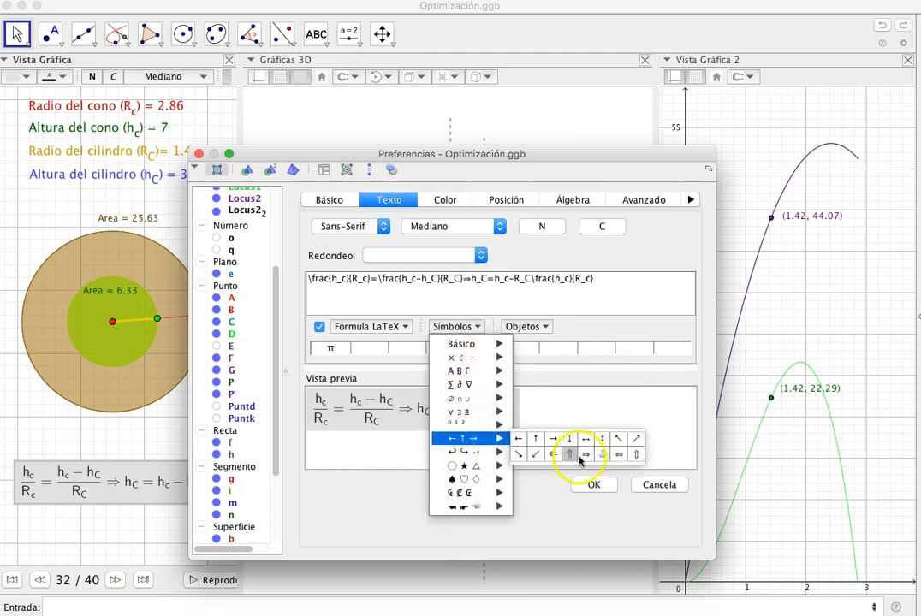
{"action": "left_click", "coordinate": [505, 293]}
{"action": "left_click", "coordinate": [555, 279]}
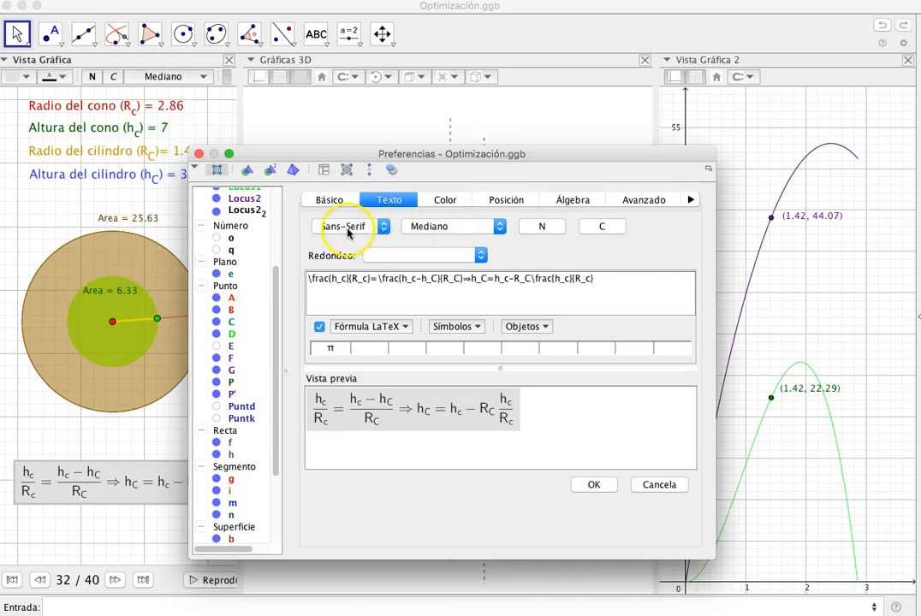
{"action": "left_click", "coordinate": [199, 154]}
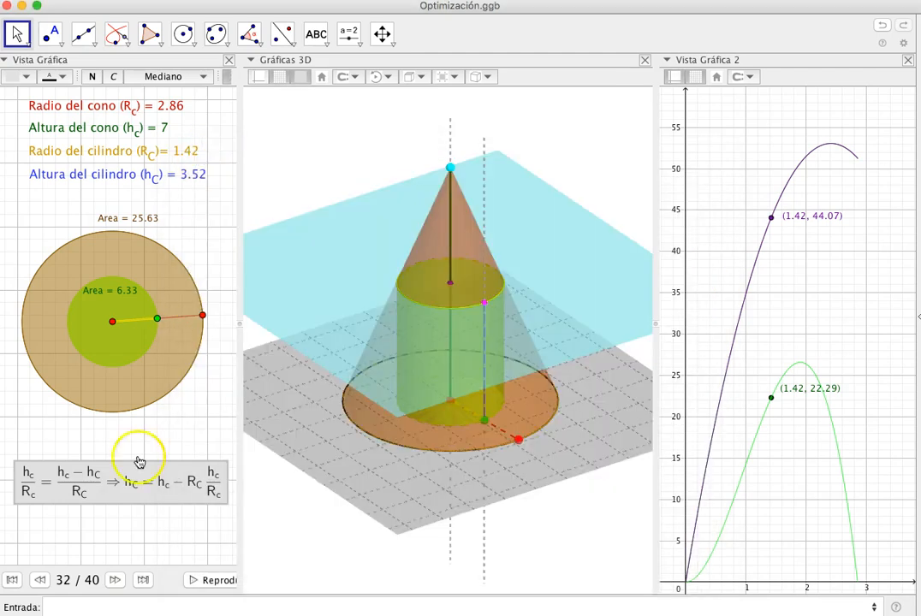
Advance the construction playback to step 33, examine the cone volume label's text definition, locate cone a in the object list and close the properties.
{"action": "left_click", "coordinate": [114, 580]}
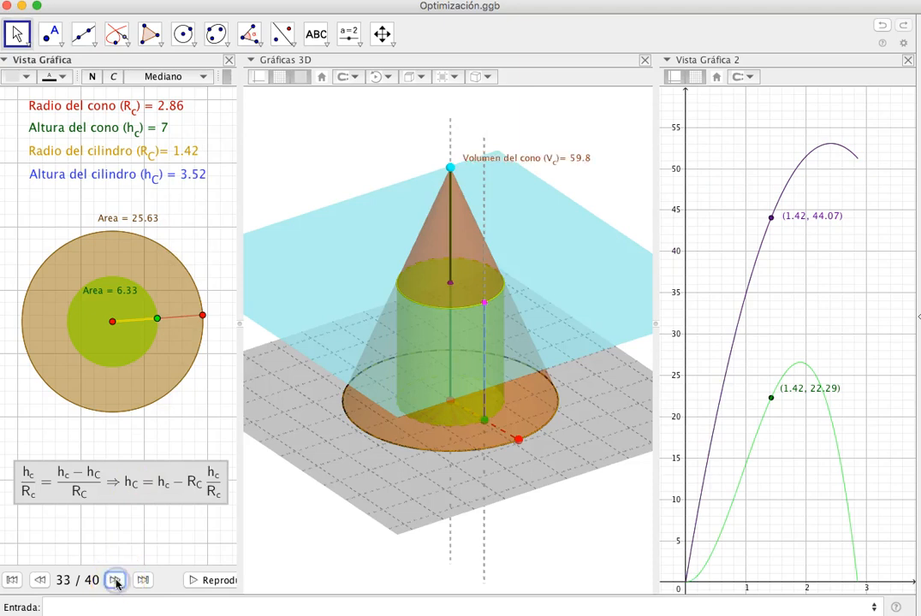
{"action": "right_click", "coordinate": [520, 163]}
{"action": "left_click", "coordinate": [569, 342]}
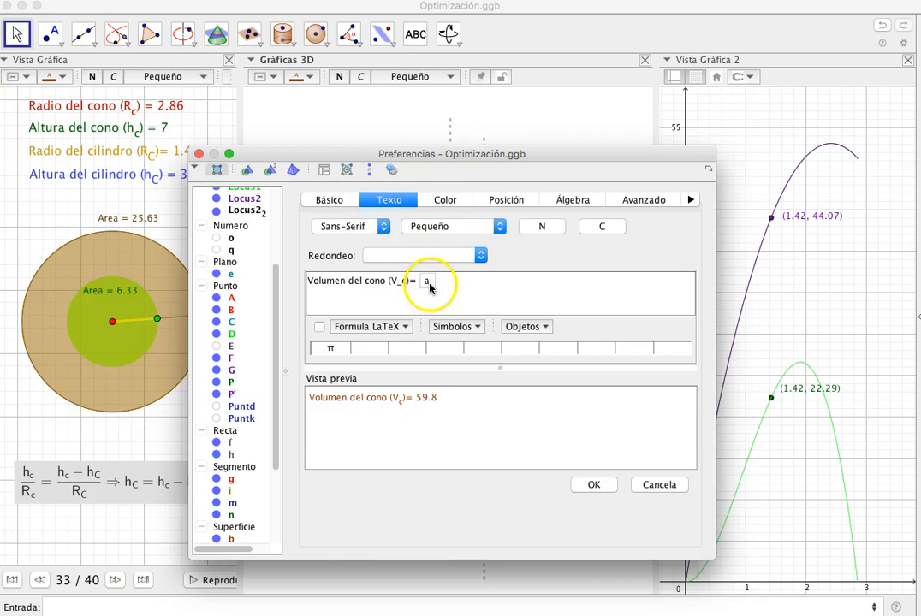
{"action": "left_click_drag", "start_coordinate": [280, 304], "coordinate": [245, 232]}
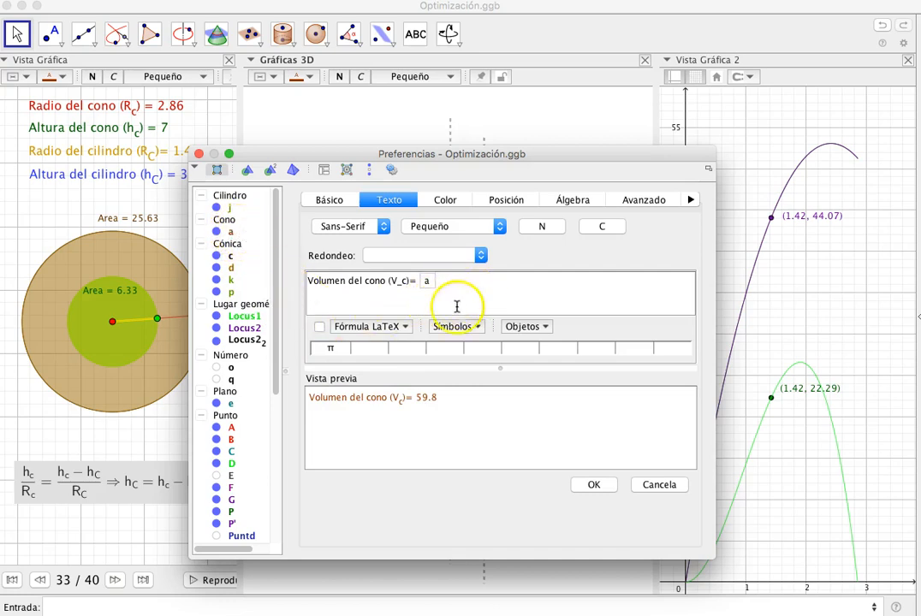
{"action": "left_click", "coordinate": [592, 487]}
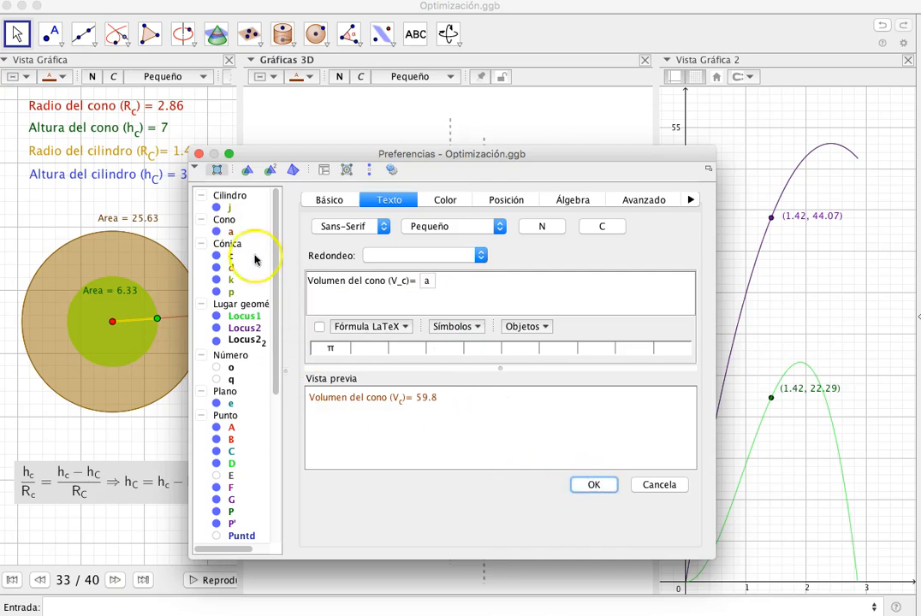
{"action": "left_click", "coordinate": [198, 155]}
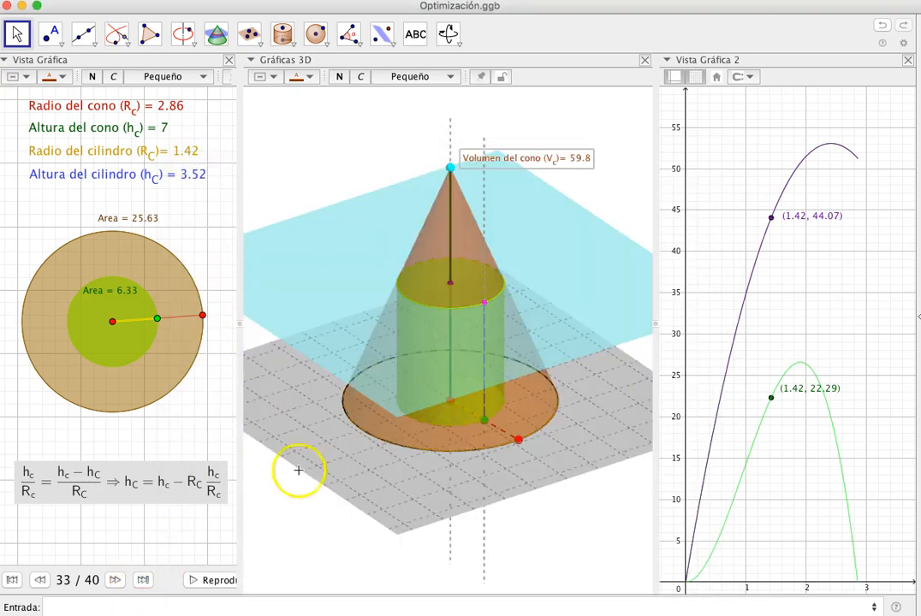
Examine the origin point setting in the position properties of the cone volume label text5 and close the properties.
{"action": "right_click", "coordinate": [503, 163]}
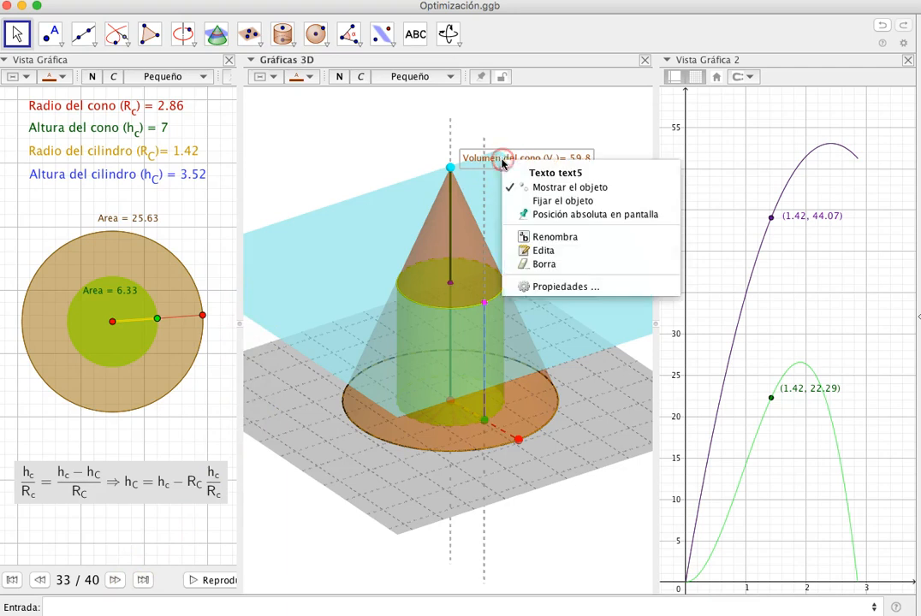
{"action": "left_click", "coordinate": [578, 286]}
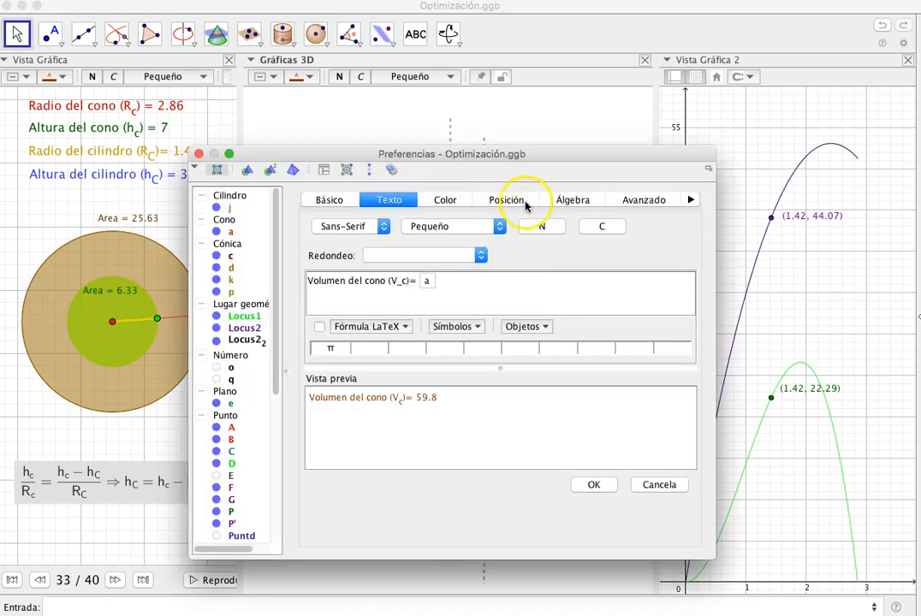
{"action": "left_click", "coordinate": [517, 212]}
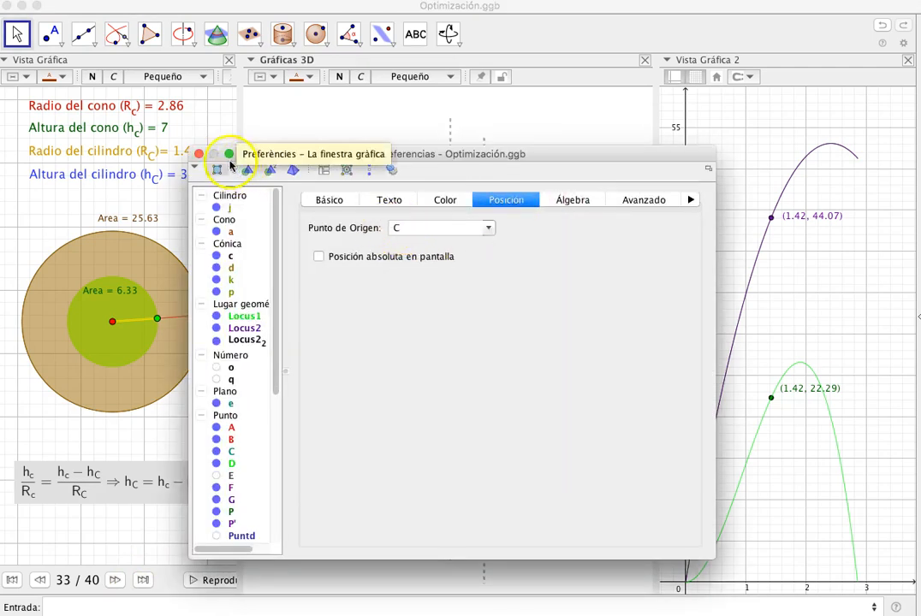
{"action": "left_click", "coordinate": [199, 154]}
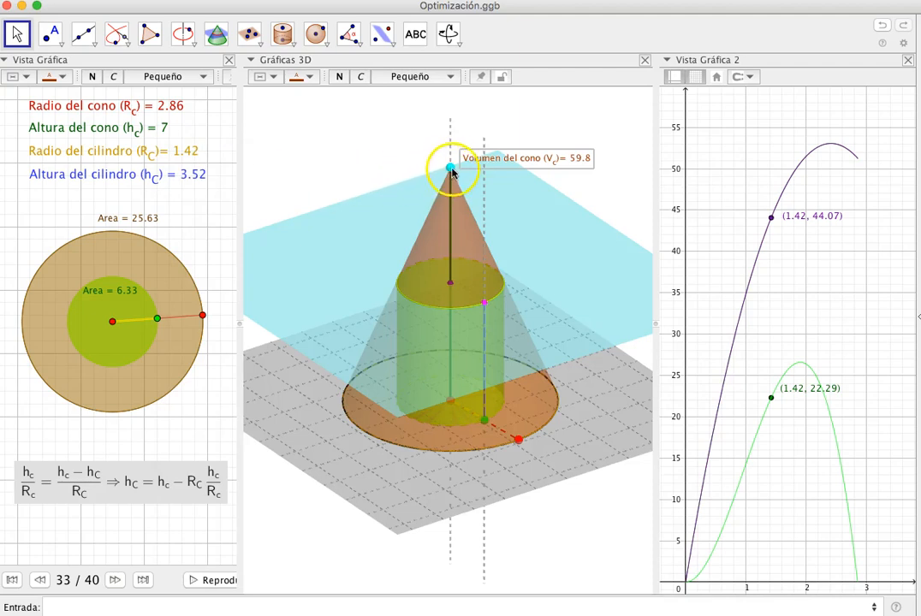
Advance the construction playback to step 36, viewing the cylinder volume, cylinder surface and f(x) formula texts in turn.
{"action": "left_click", "coordinate": [114, 580]}
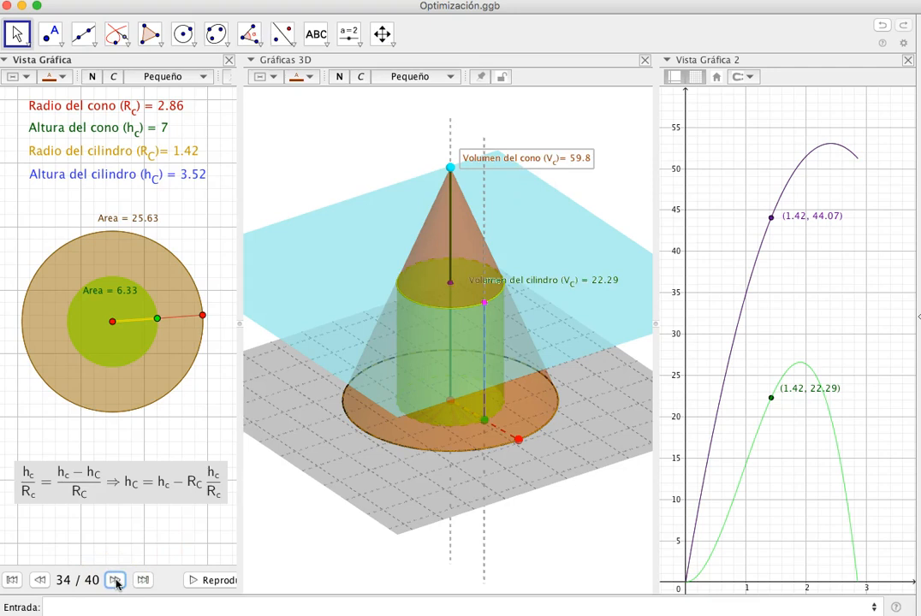
{"action": "left_click", "coordinate": [116, 580]}
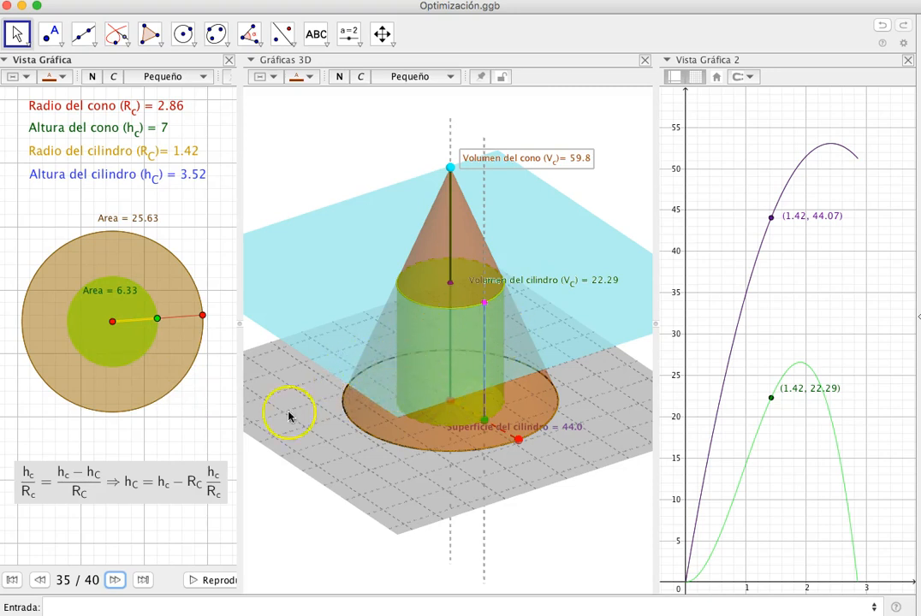
{"action": "left_click", "coordinate": [115, 580]}
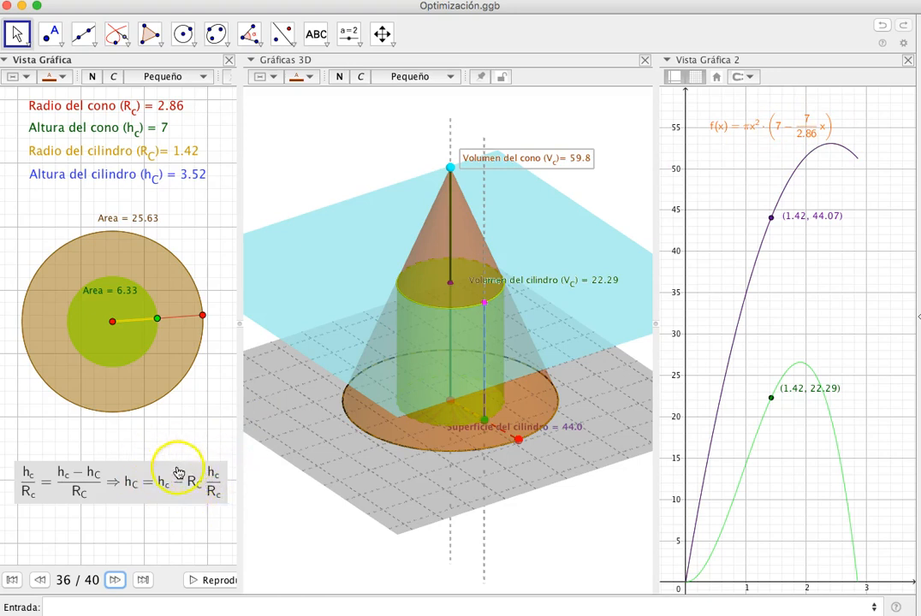
Examine the f(x) formula text's position settings, LaTeX definition and list of insertable objects, and close its properties unedited.
{"action": "left_click", "coordinate": [740, 129]}
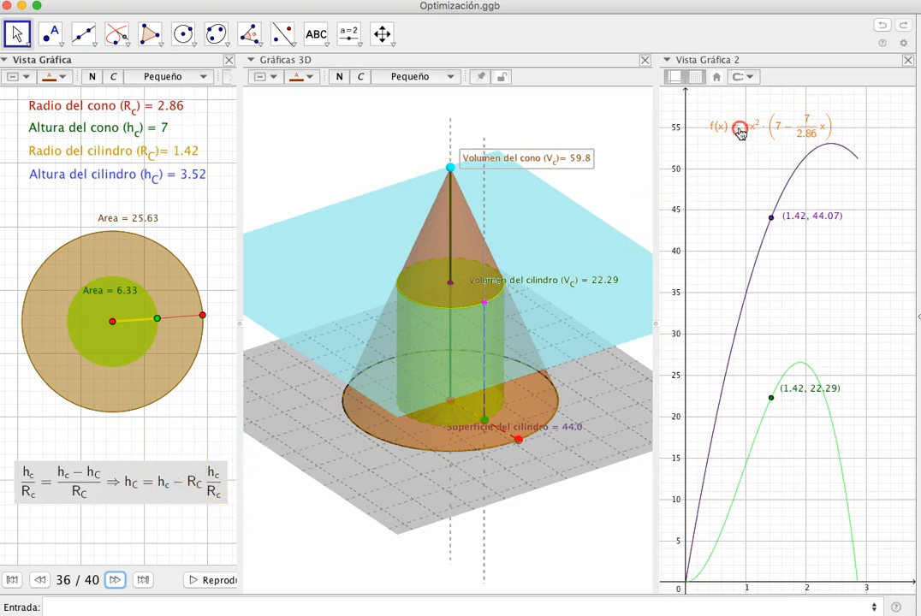
{"action": "left_click", "coordinate": [784, 255]}
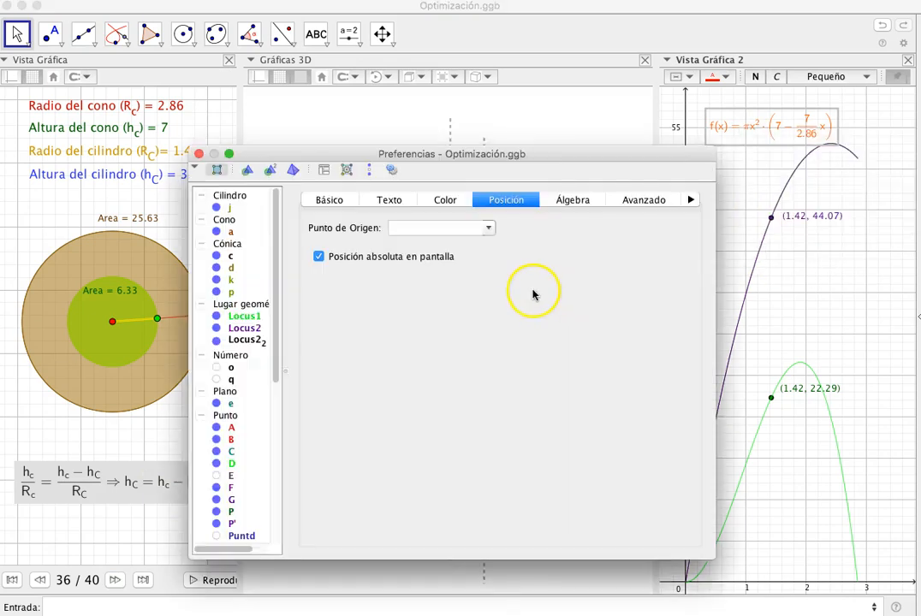
{"action": "left_click", "coordinate": [391, 200]}
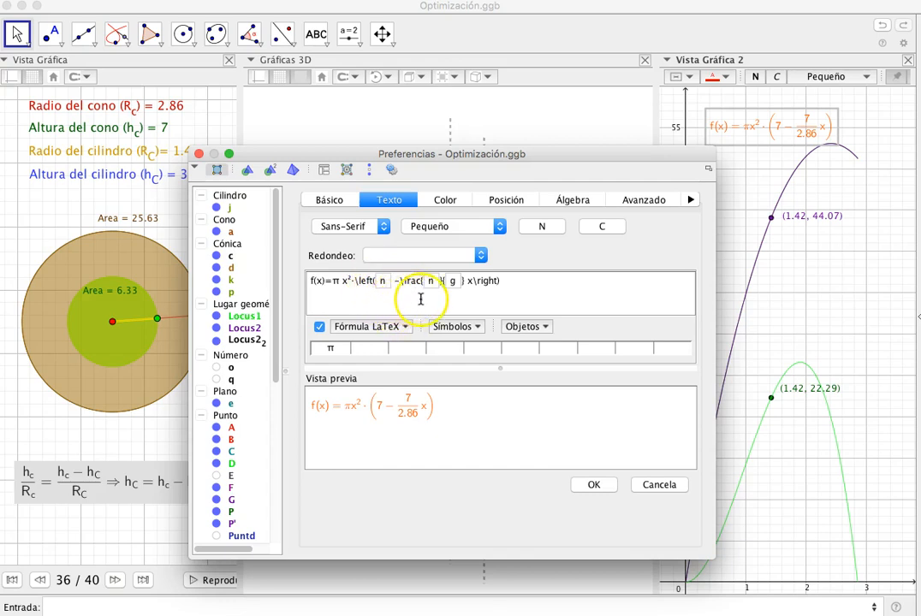
{"action": "left_click", "coordinate": [542, 328]}
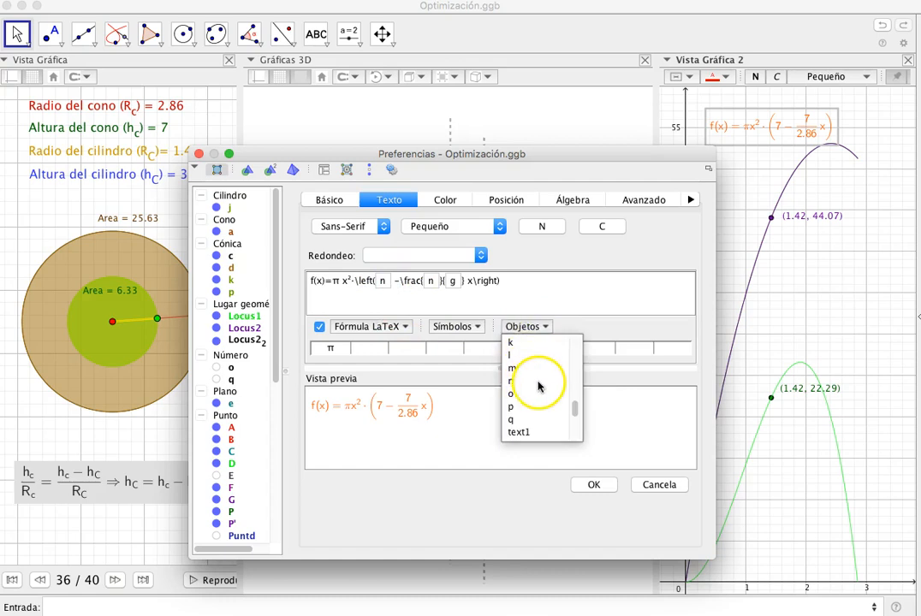
{"action": "scroll", "coordinate": [522, 409], "scroll_direction": "down", "scroll_amount": 3}
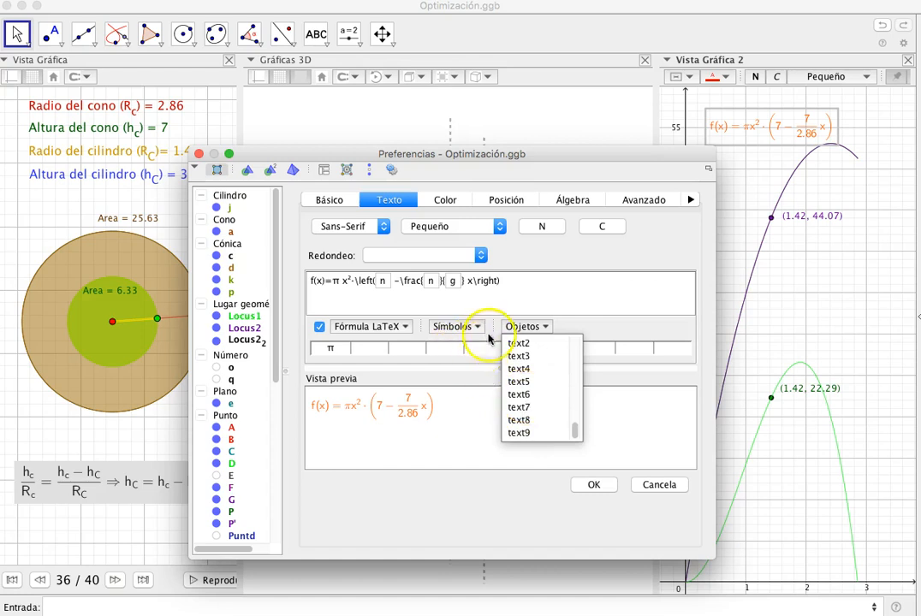
{"action": "left_click", "coordinate": [595, 284]}
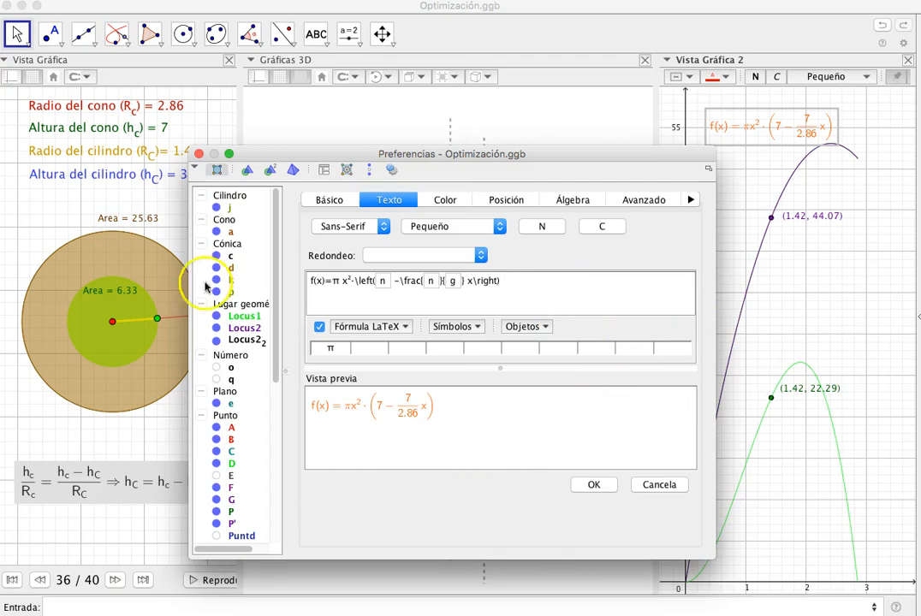
{"action": "left_click", "coordinate": [198, 154]}
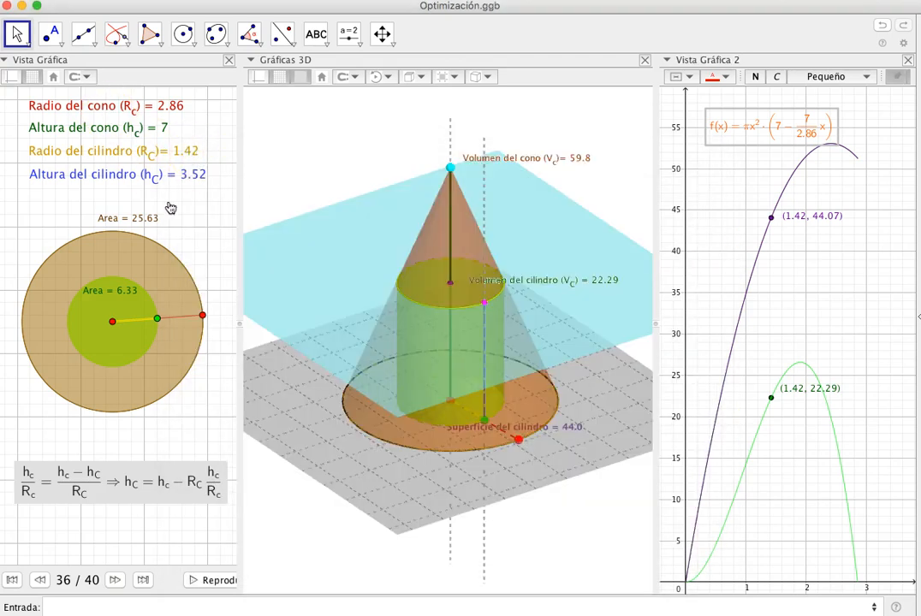
Advance the construction playback to step 37, examine the definition of the orange function ff and activate the command input line.
{"action": "left_click", "coordinate": [114, 581]}
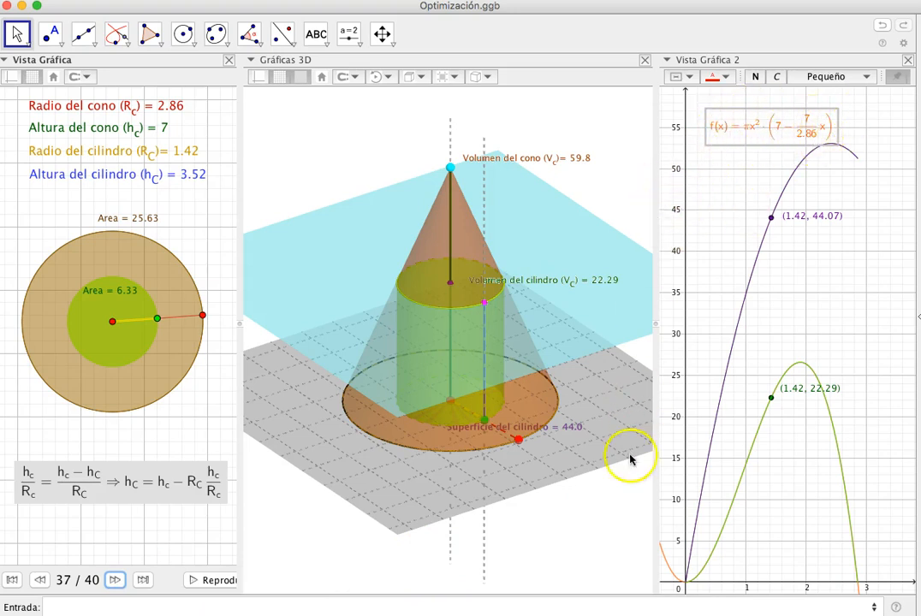
{"action": "right_click", "coordinate": [665, 559]}
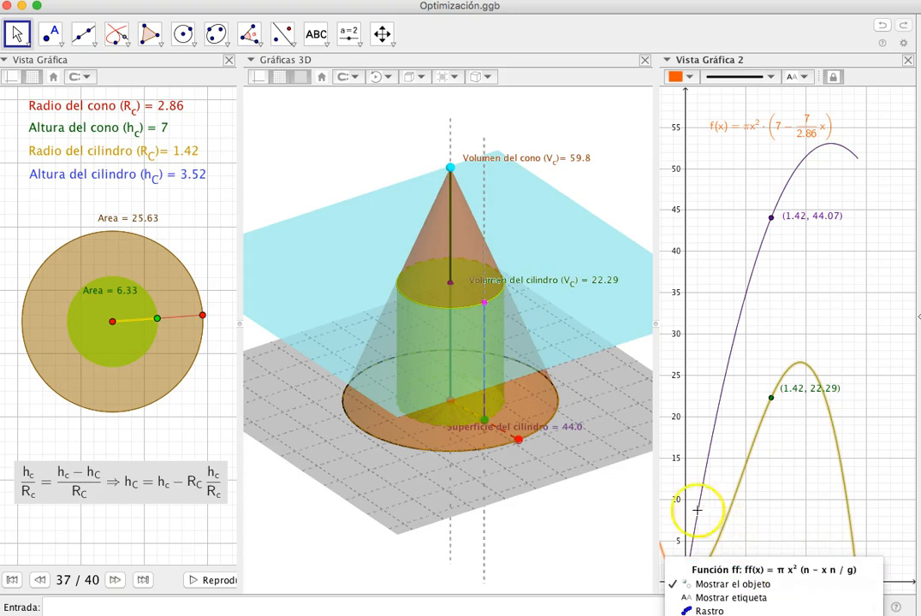
{"action": "left_click", "coordinate": [95, 604]}
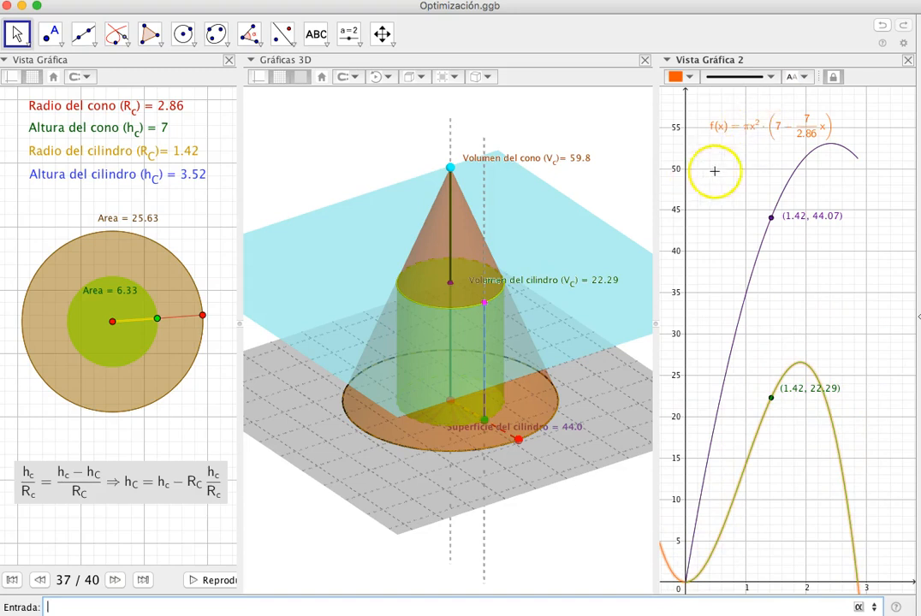
Advance the construction playback to step 38 and examine the definition of the purple derivative function ff'.
{"action": "left_click", "coordinate": [114, 580]}
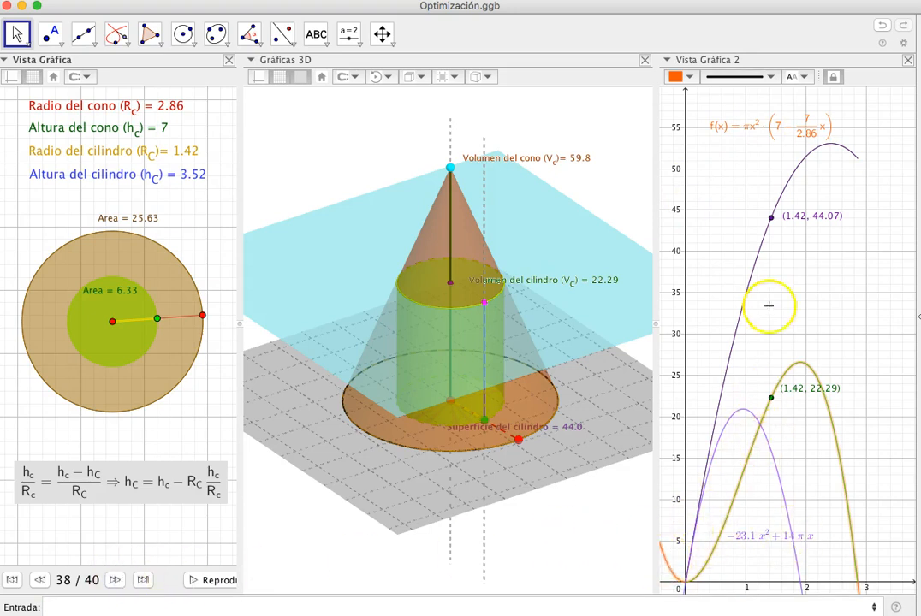
{"action": "right_click", "coordinate": [782, 490]}
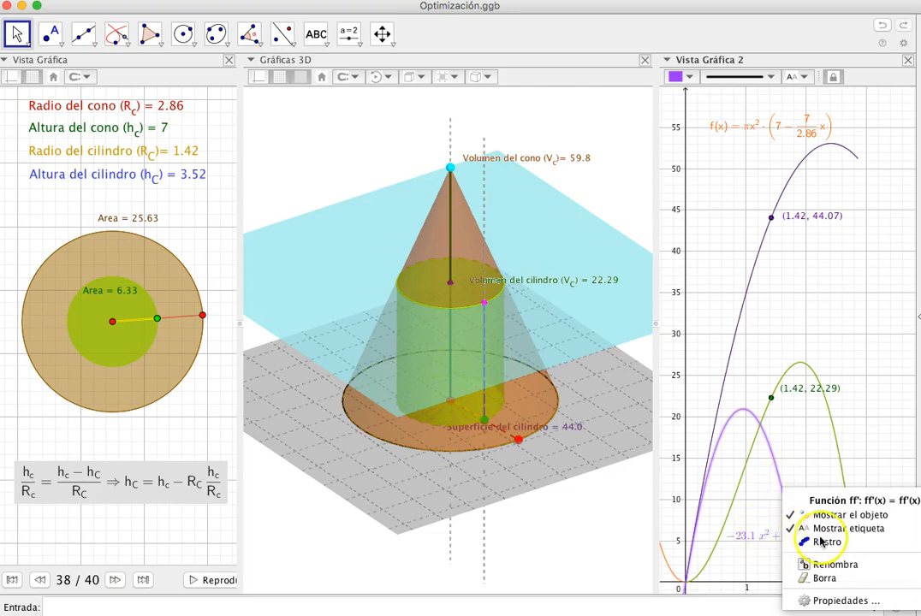
{"action": "left_click", "coordinate": [706, 411]}
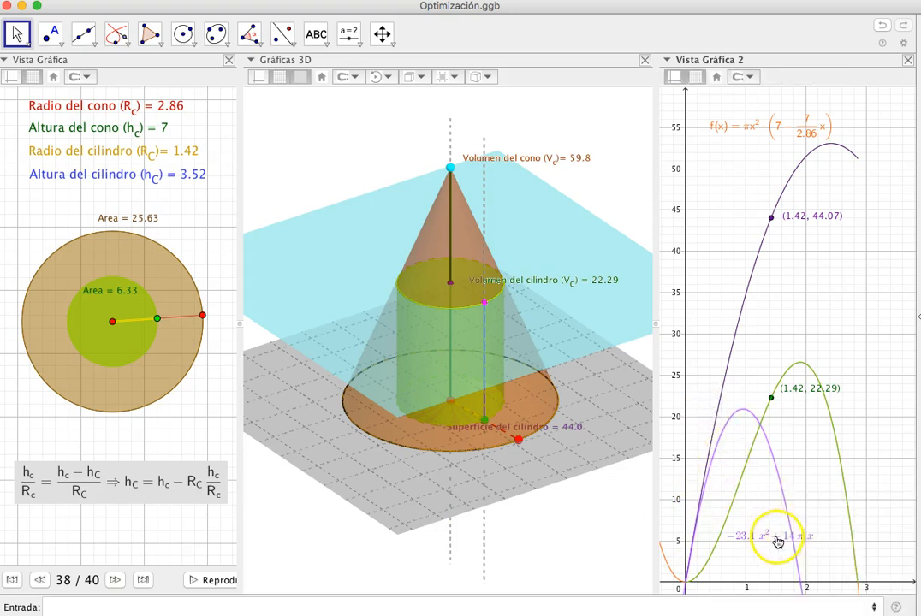
Advance the construction playback to step 40, examine the text definition of the optimal cylinder radius label text12 and close its properties without saving.
{"action": "left_click", "coordinate": [121, 579]}
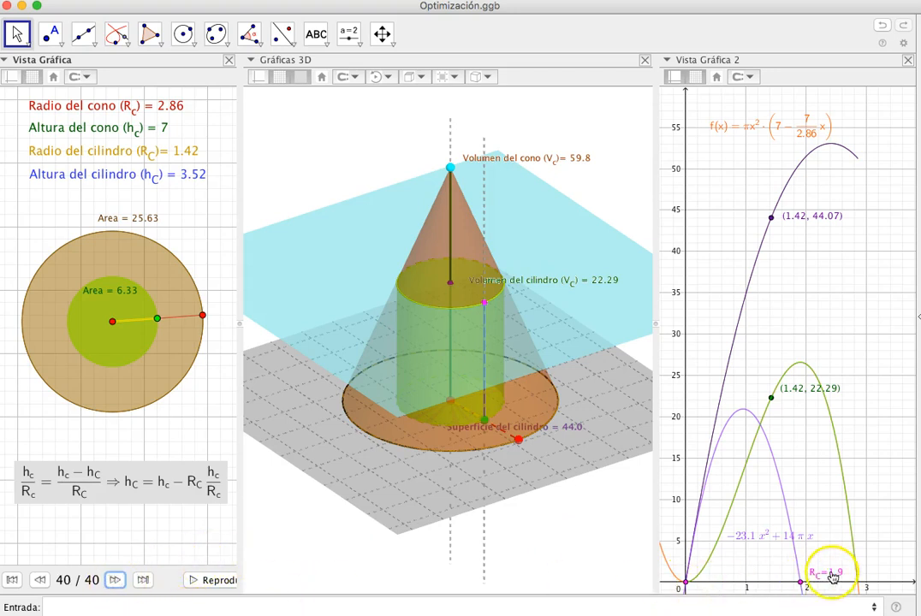
{"action": "right_click", "coordinate": [826, 575]}
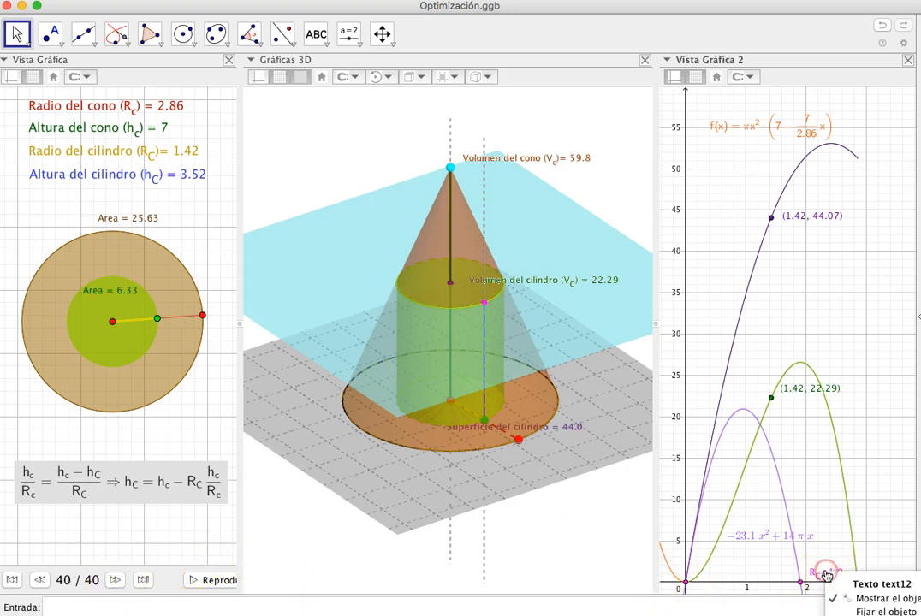
{"action": "left_click", "coordinate": [807, 540]}
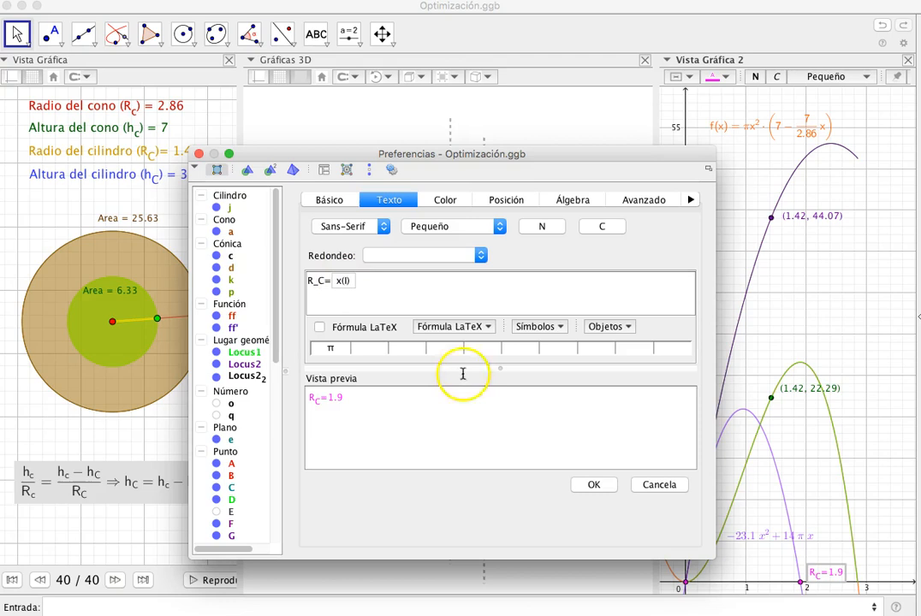
{"action": "left_click", "coordinate": [647, 485]}
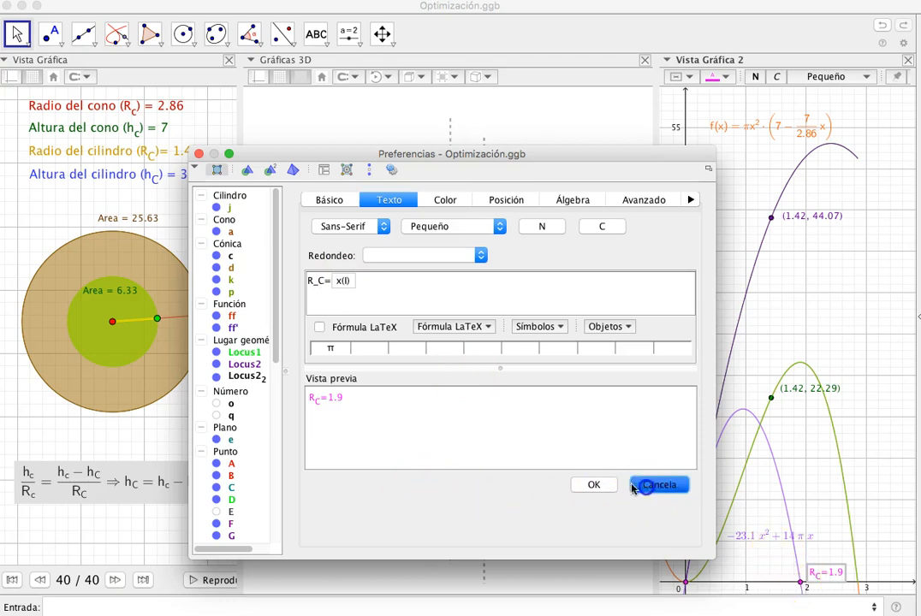
{"action": "left_click", "coordinate": [199, 153]}
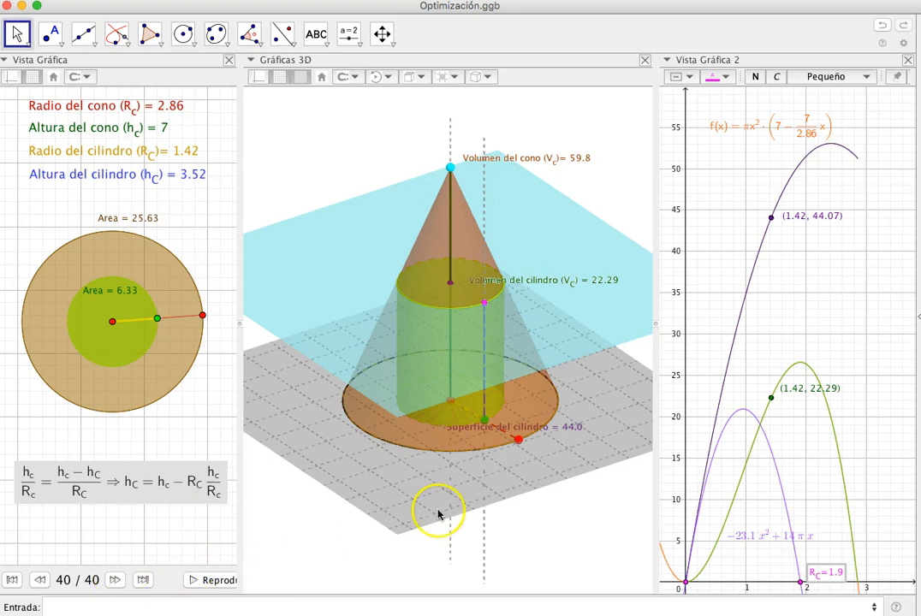